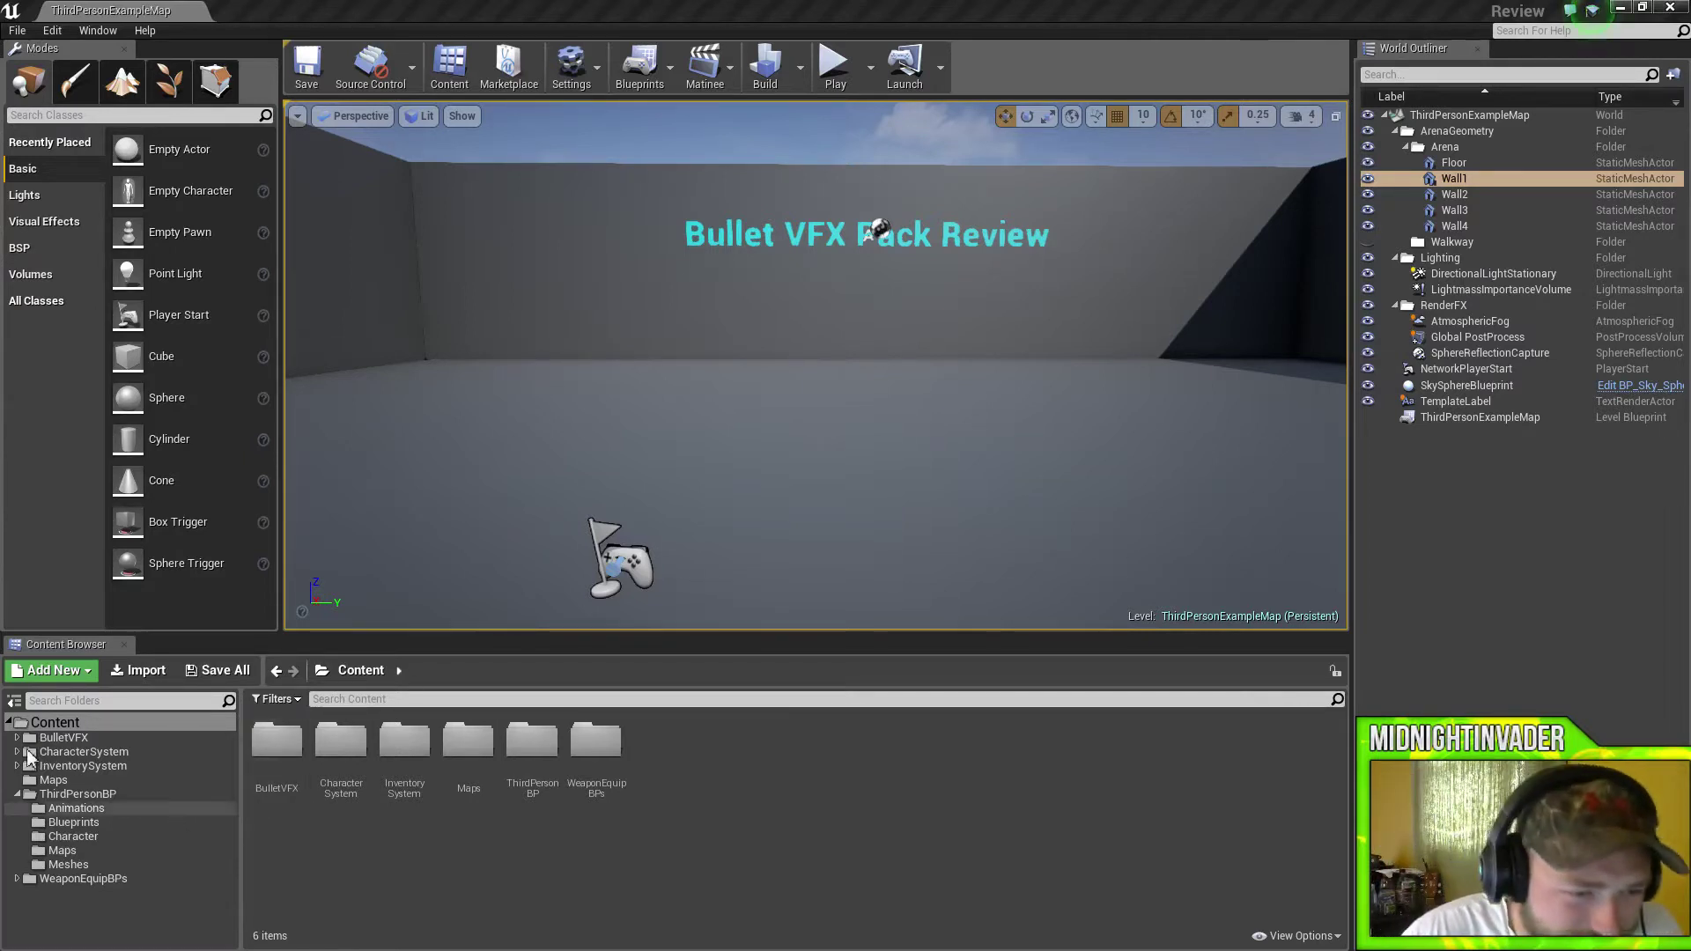
Step: Browse into the BulletVFX Meshes folder in the Content Browser
left_click(53, 738)
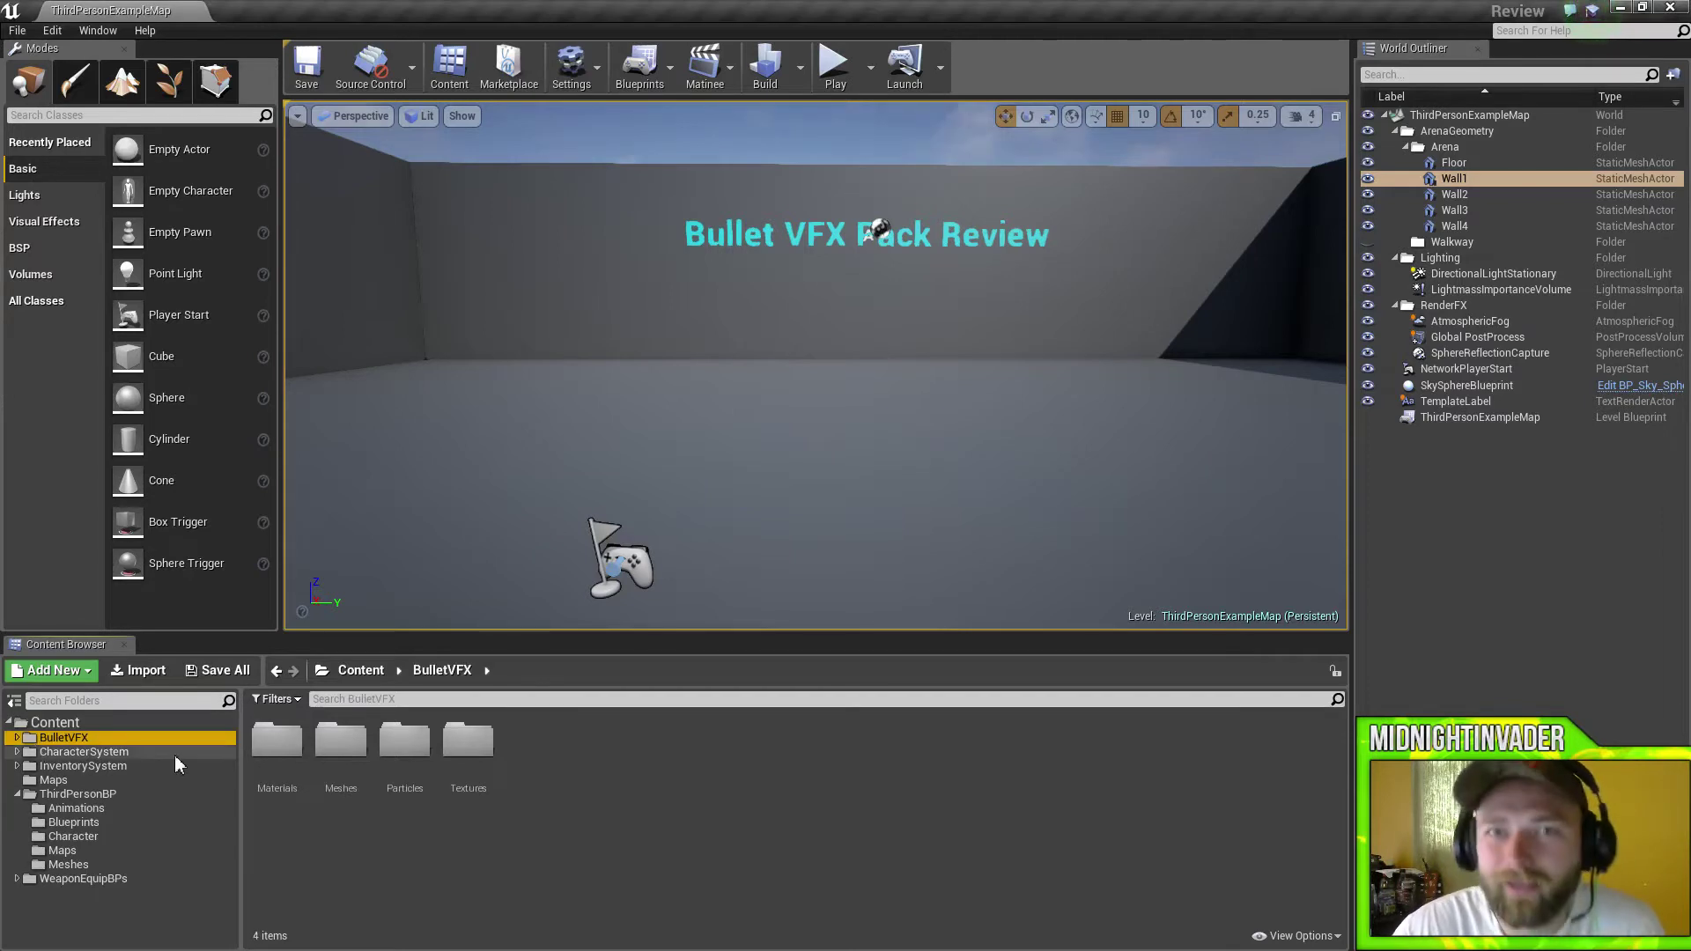
double_click(277, 740)
left_click(62, 766)
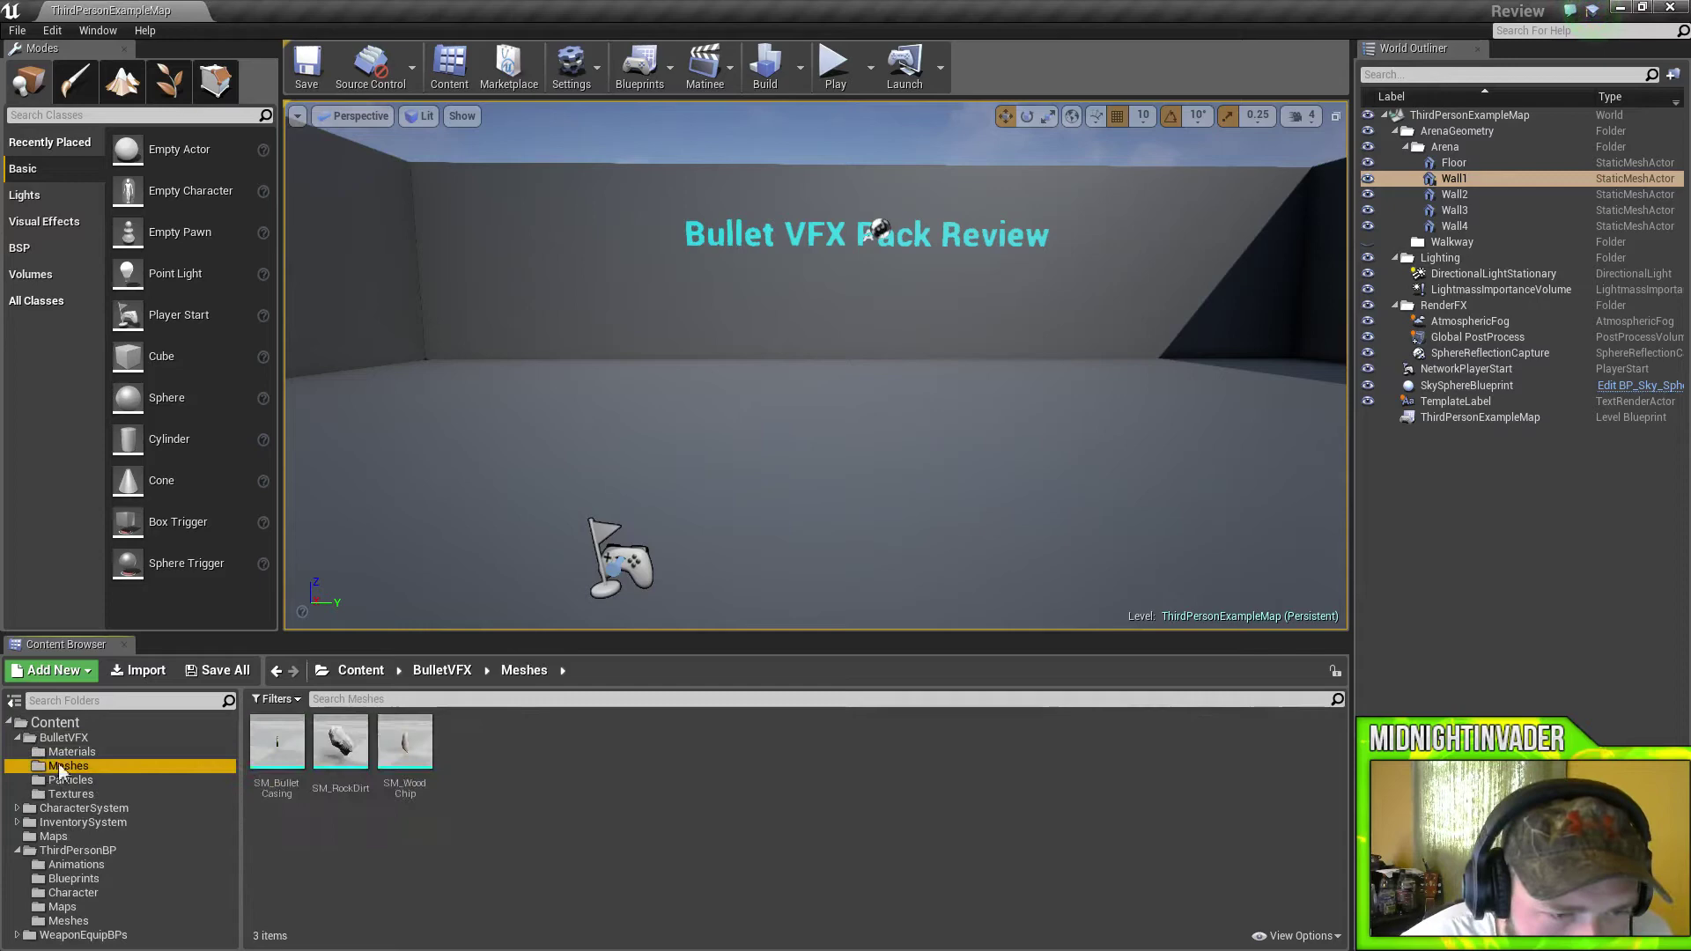
Step: Preview SM_BulletCasing and SM_RockDirt, then open SM_WoodChip in the mesh editor
double_click(280, 744)
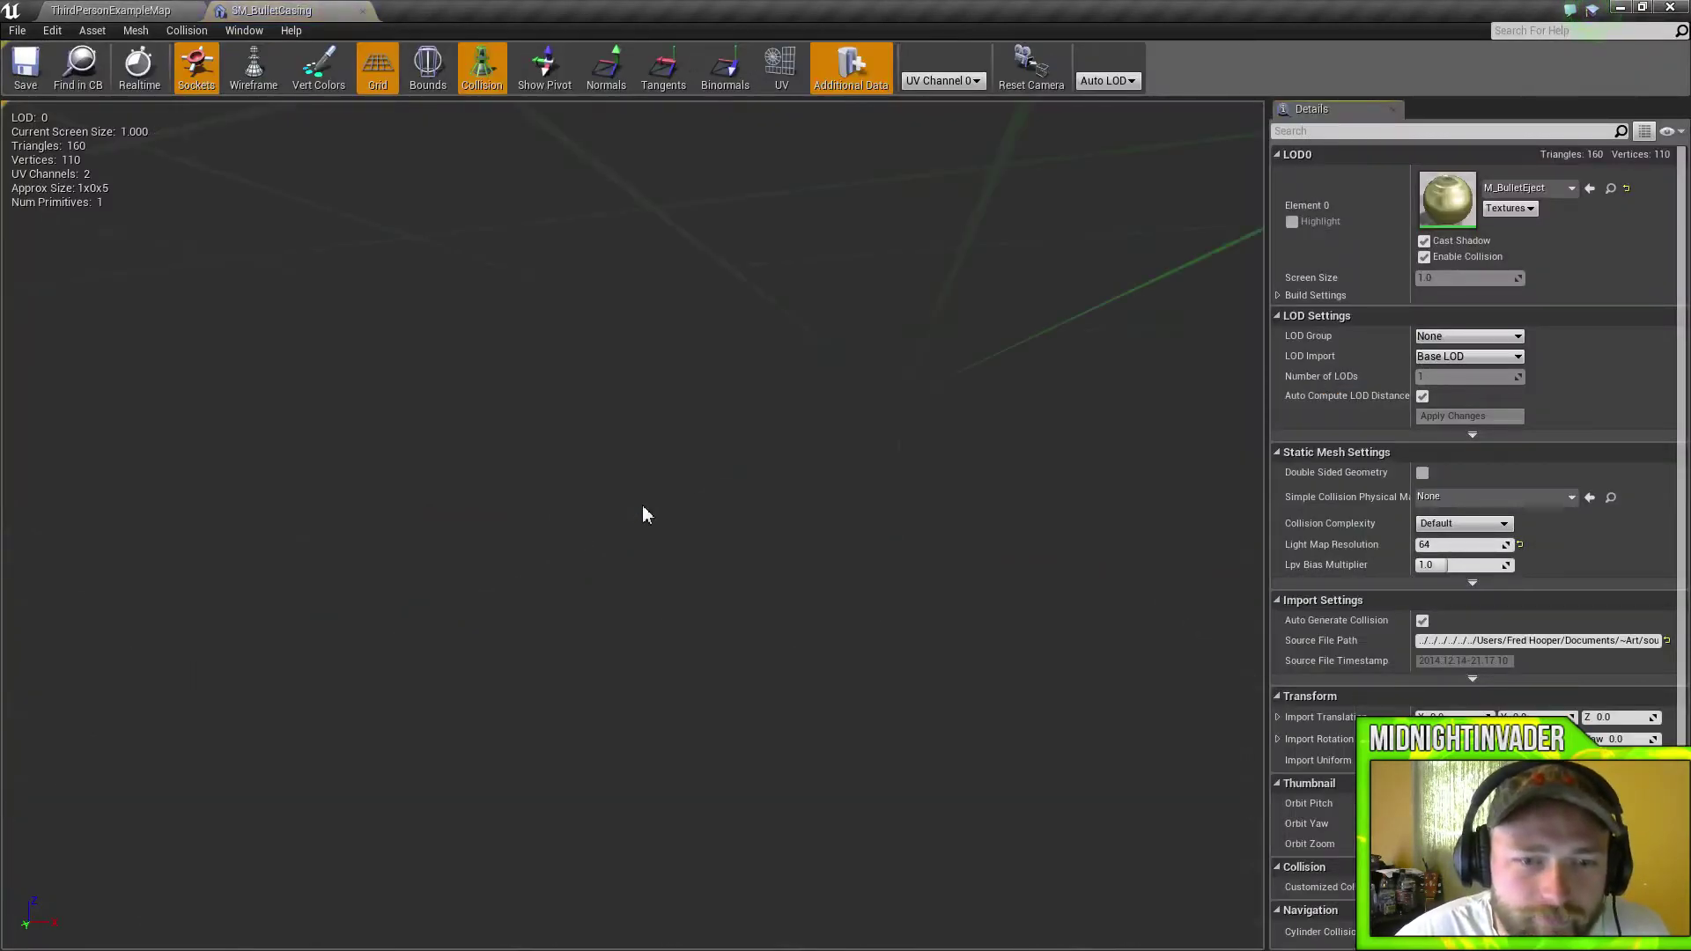
left_click(362, 11)
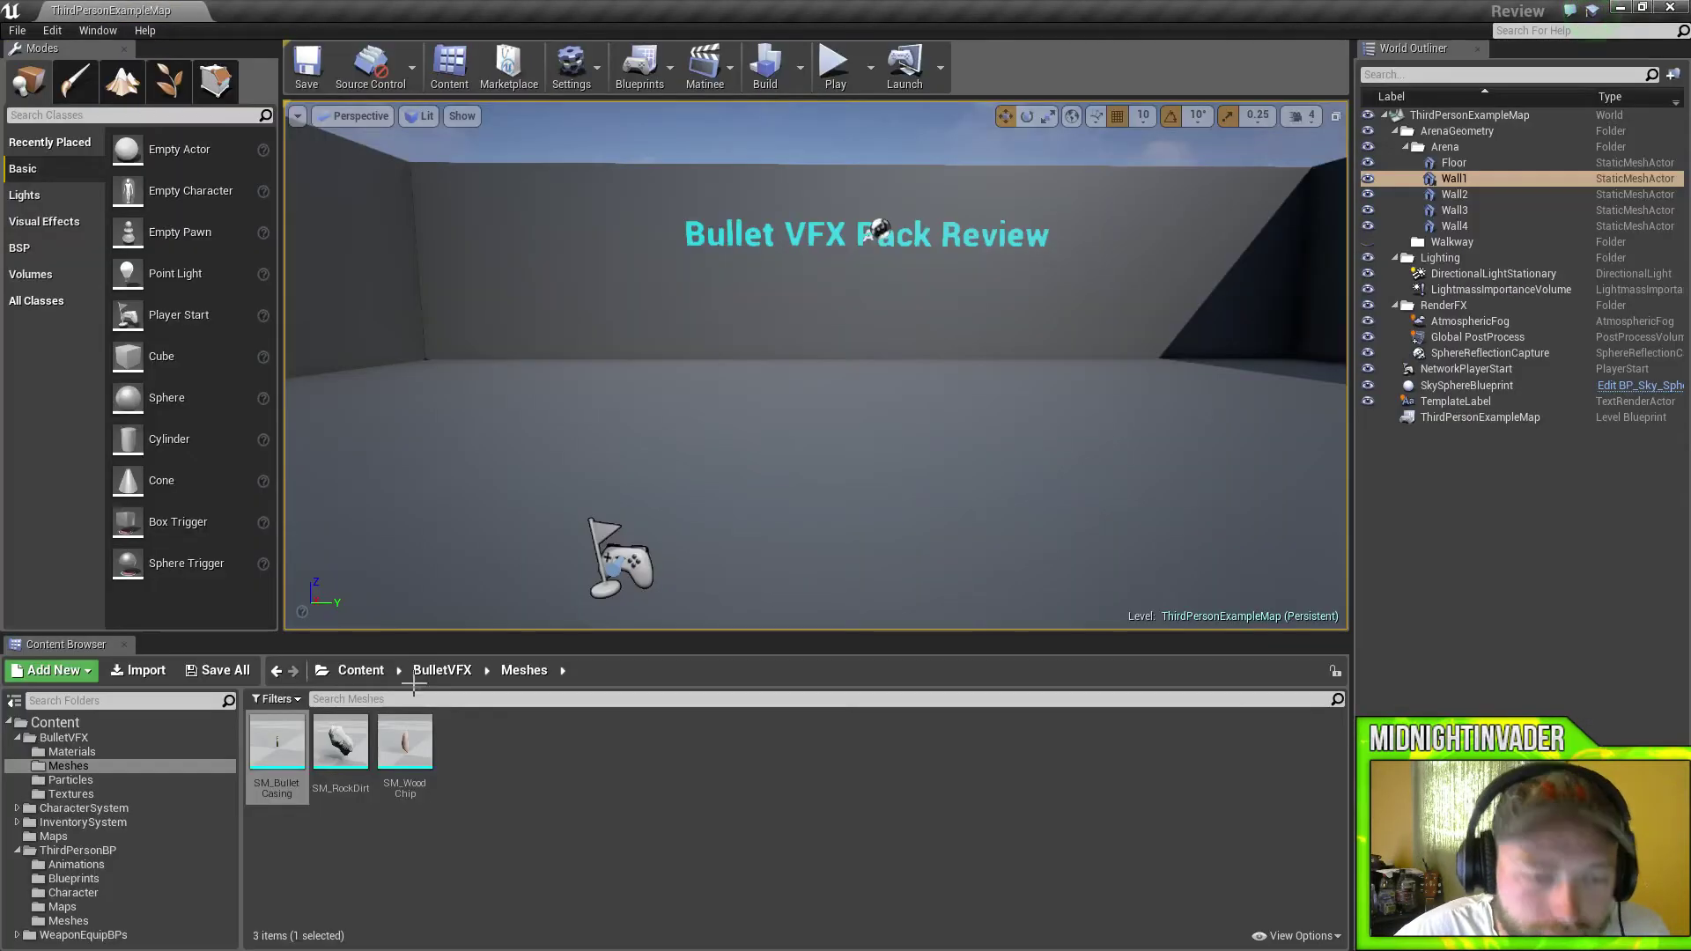
double_click(335, 766)
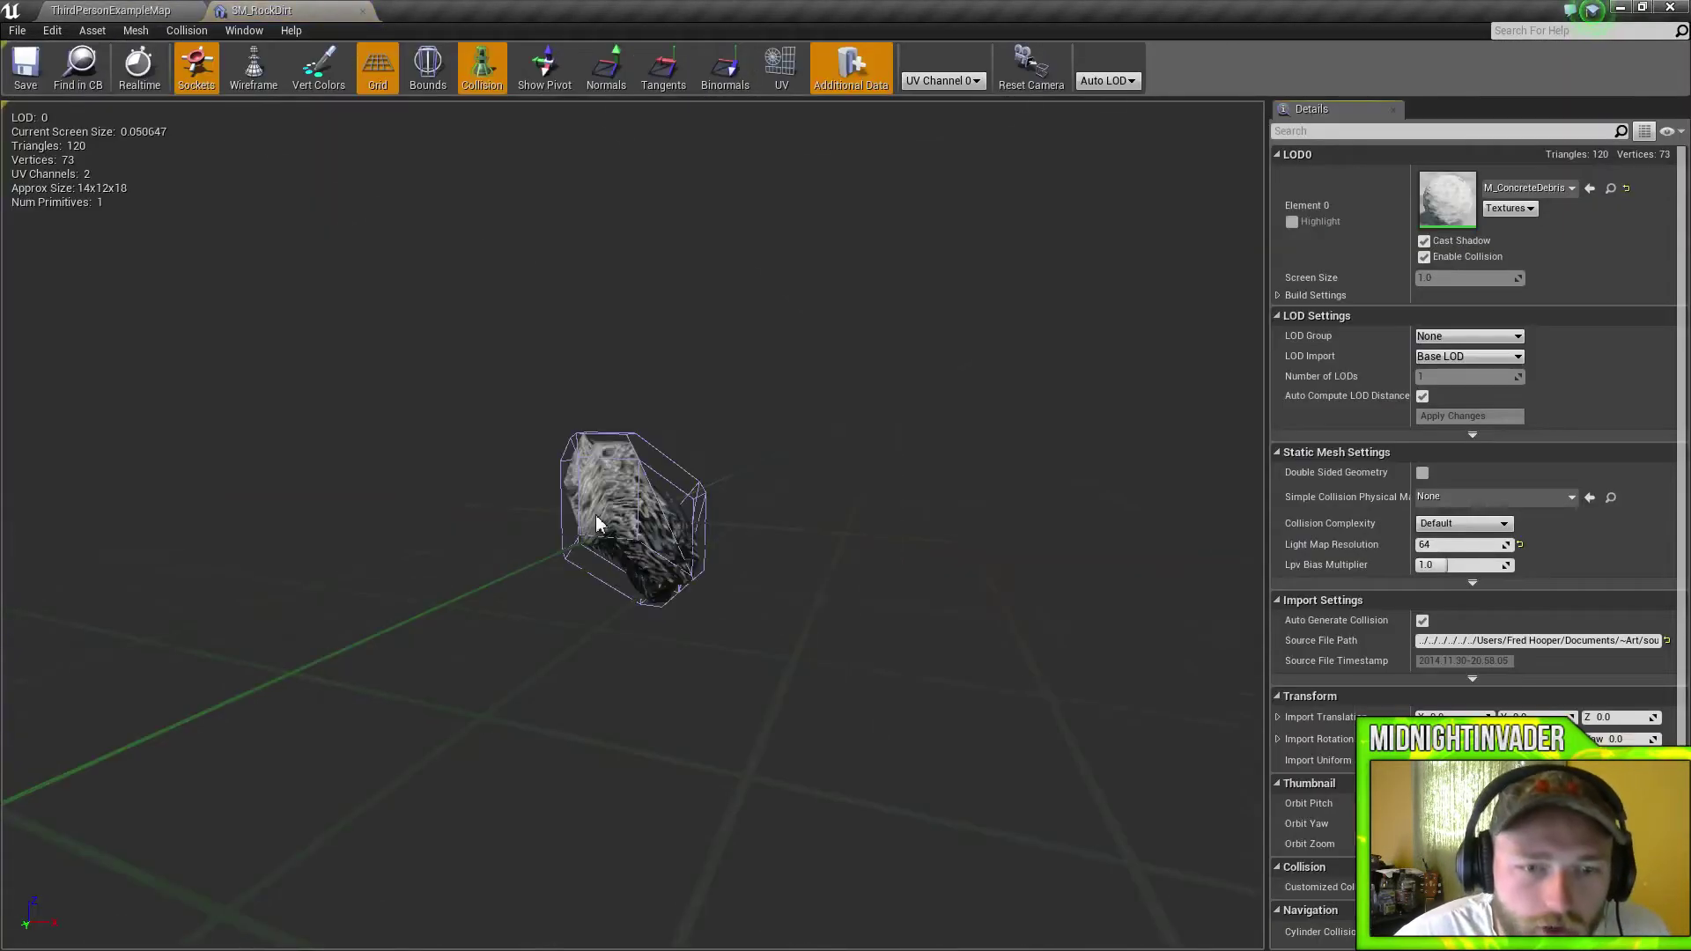
left_click(362, 11)
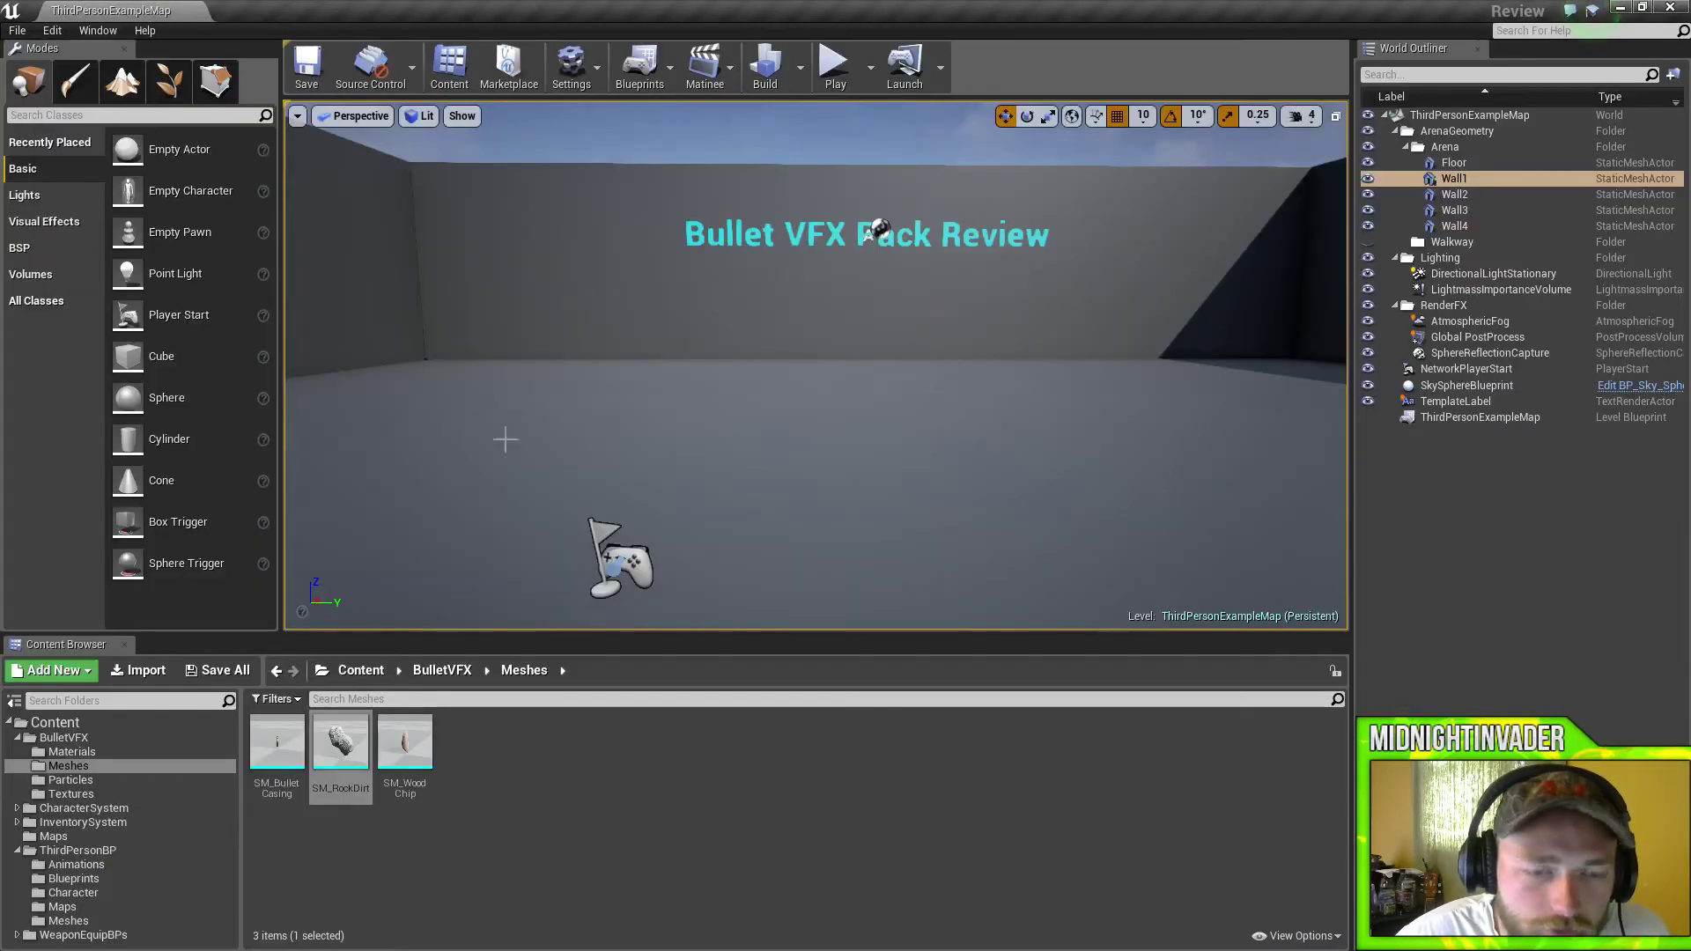
left_click(410, 772)
double_click(410, 771)
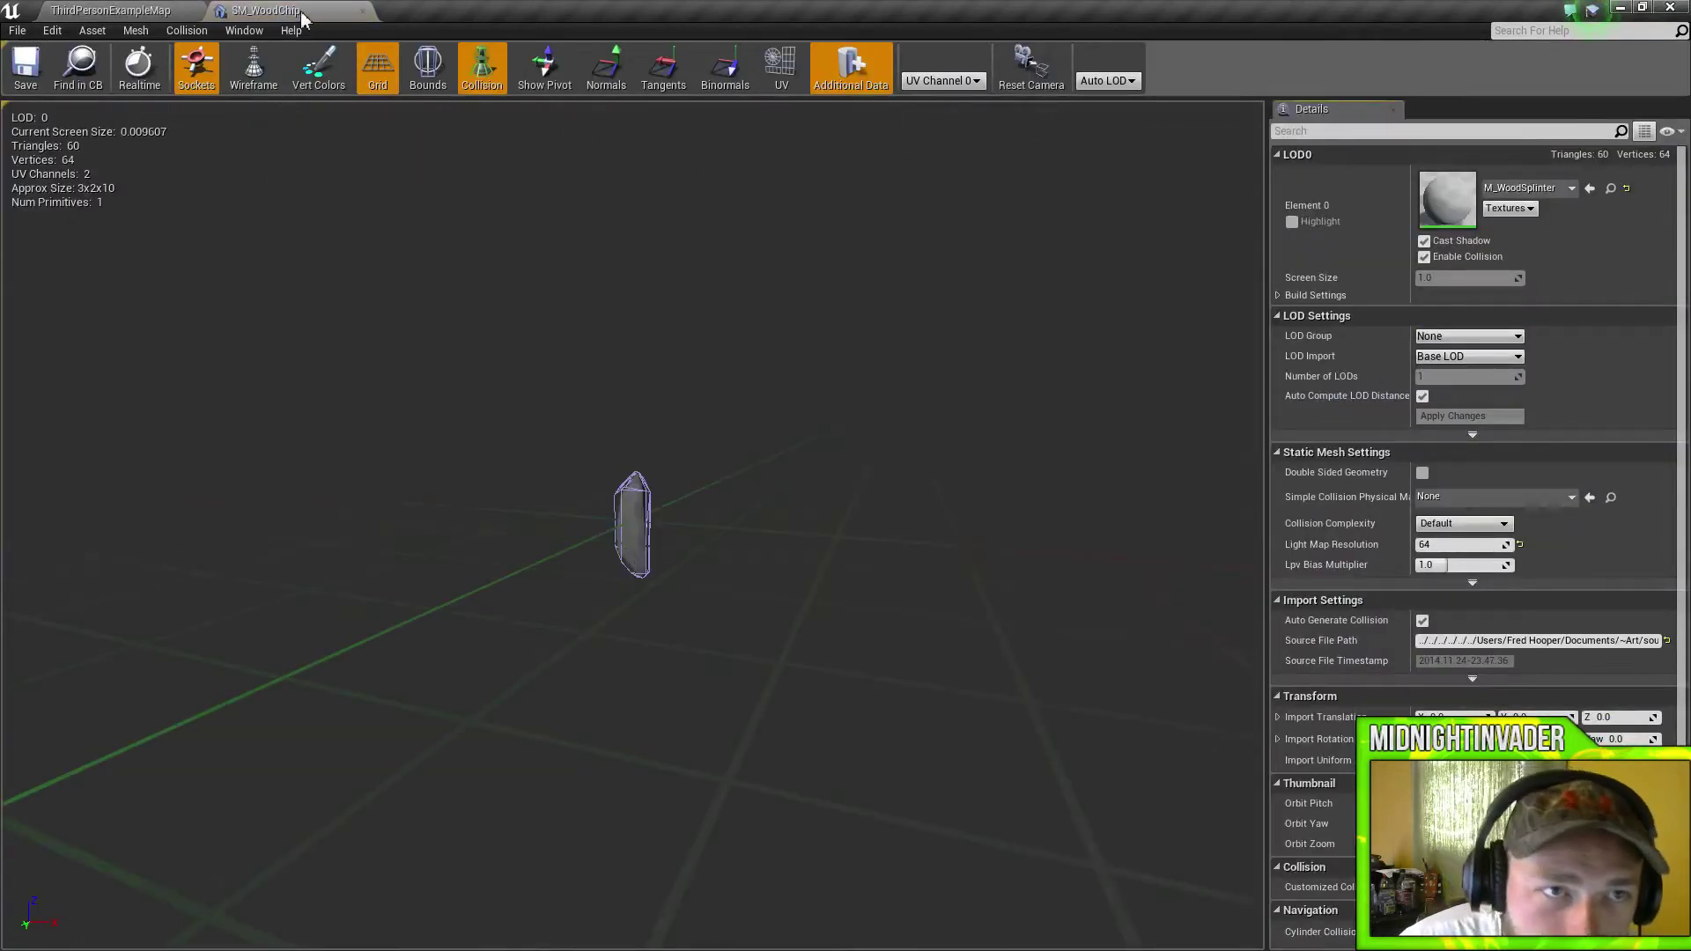
Step: Close SM_WoodChip and flip through Particles, Textures, Meshes and Materials, ending on Particles
left_click(362, 11)
left_click(78, 780)
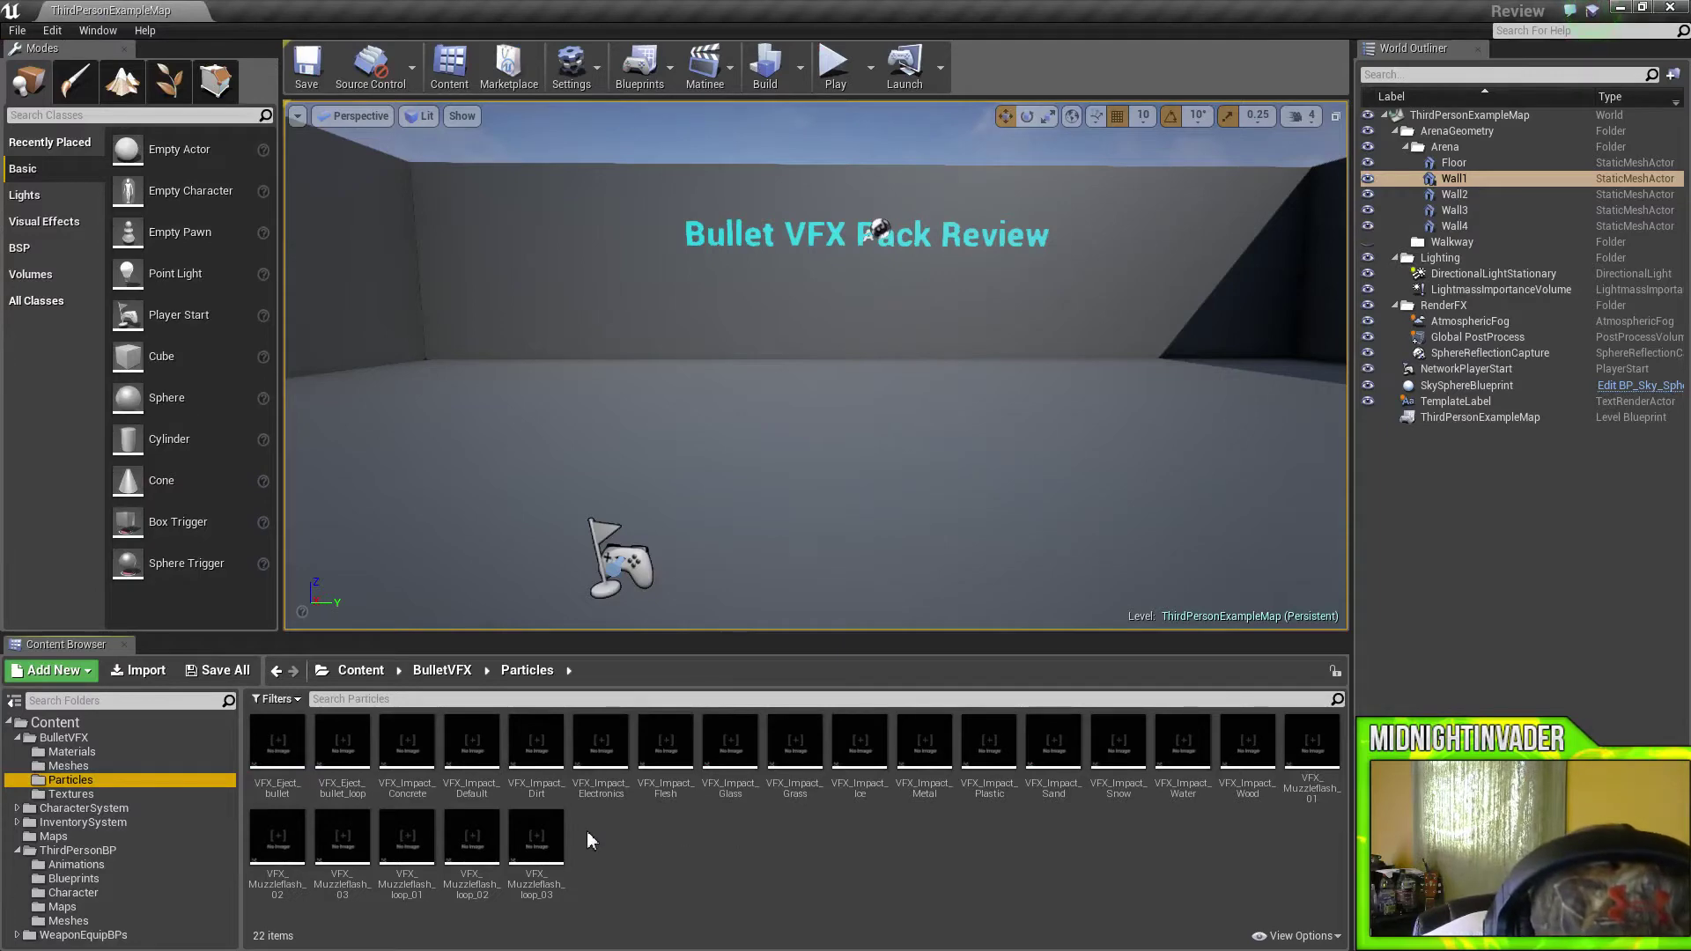
left_click(64, 738)
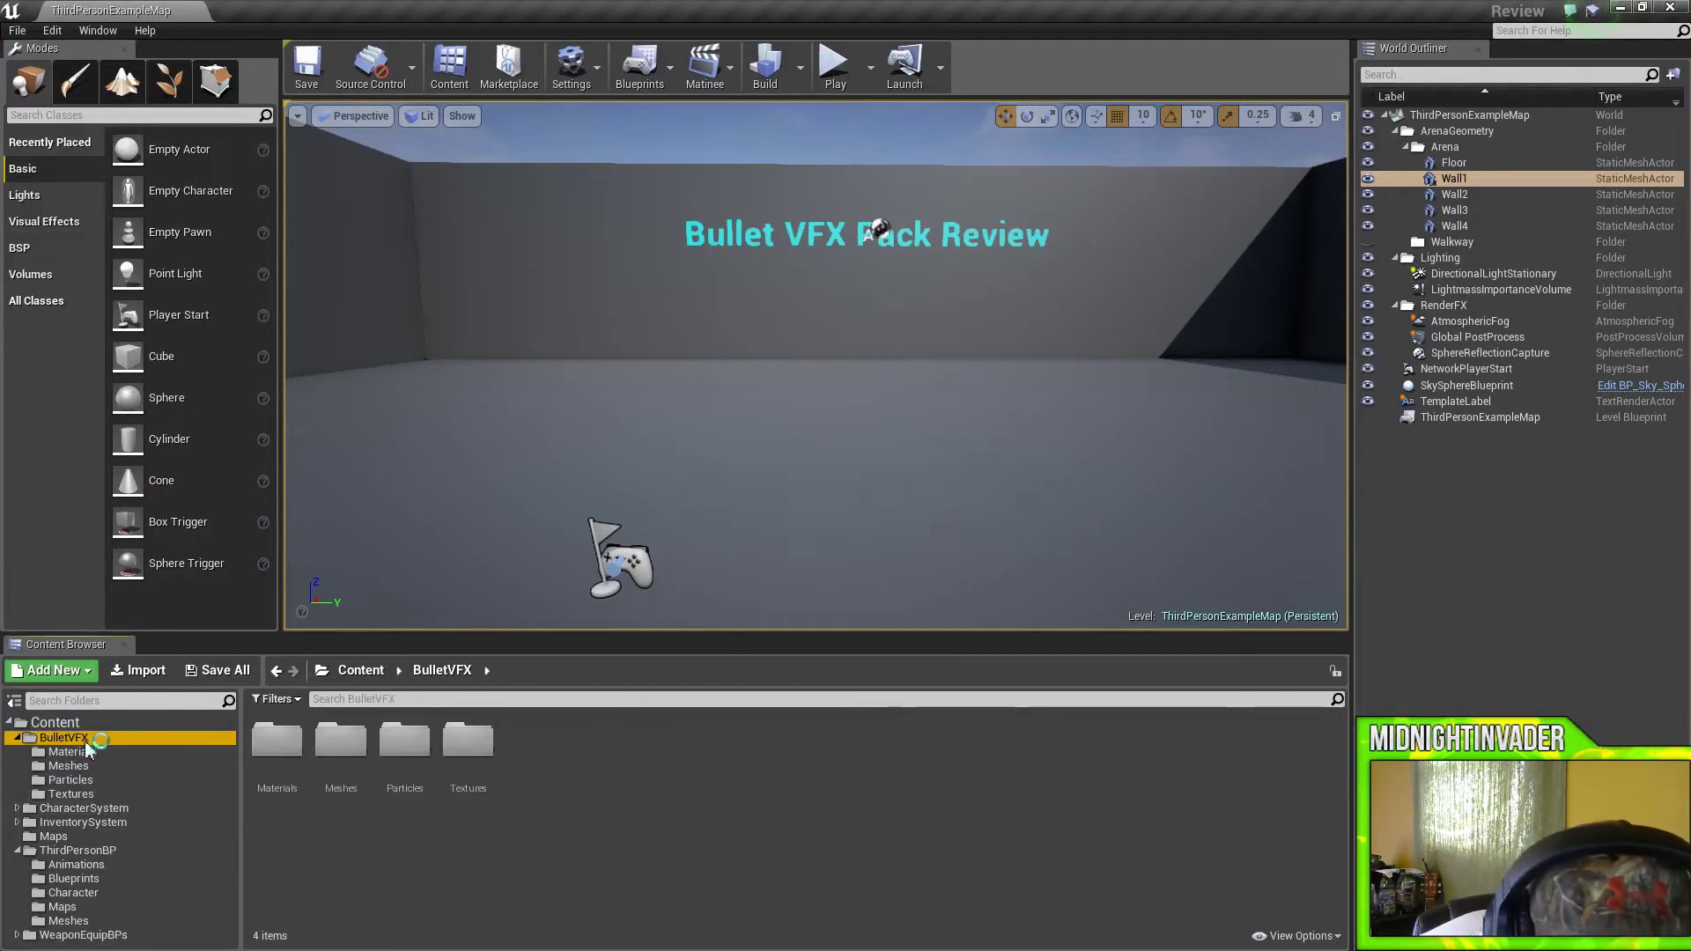
left_click(88, 795)
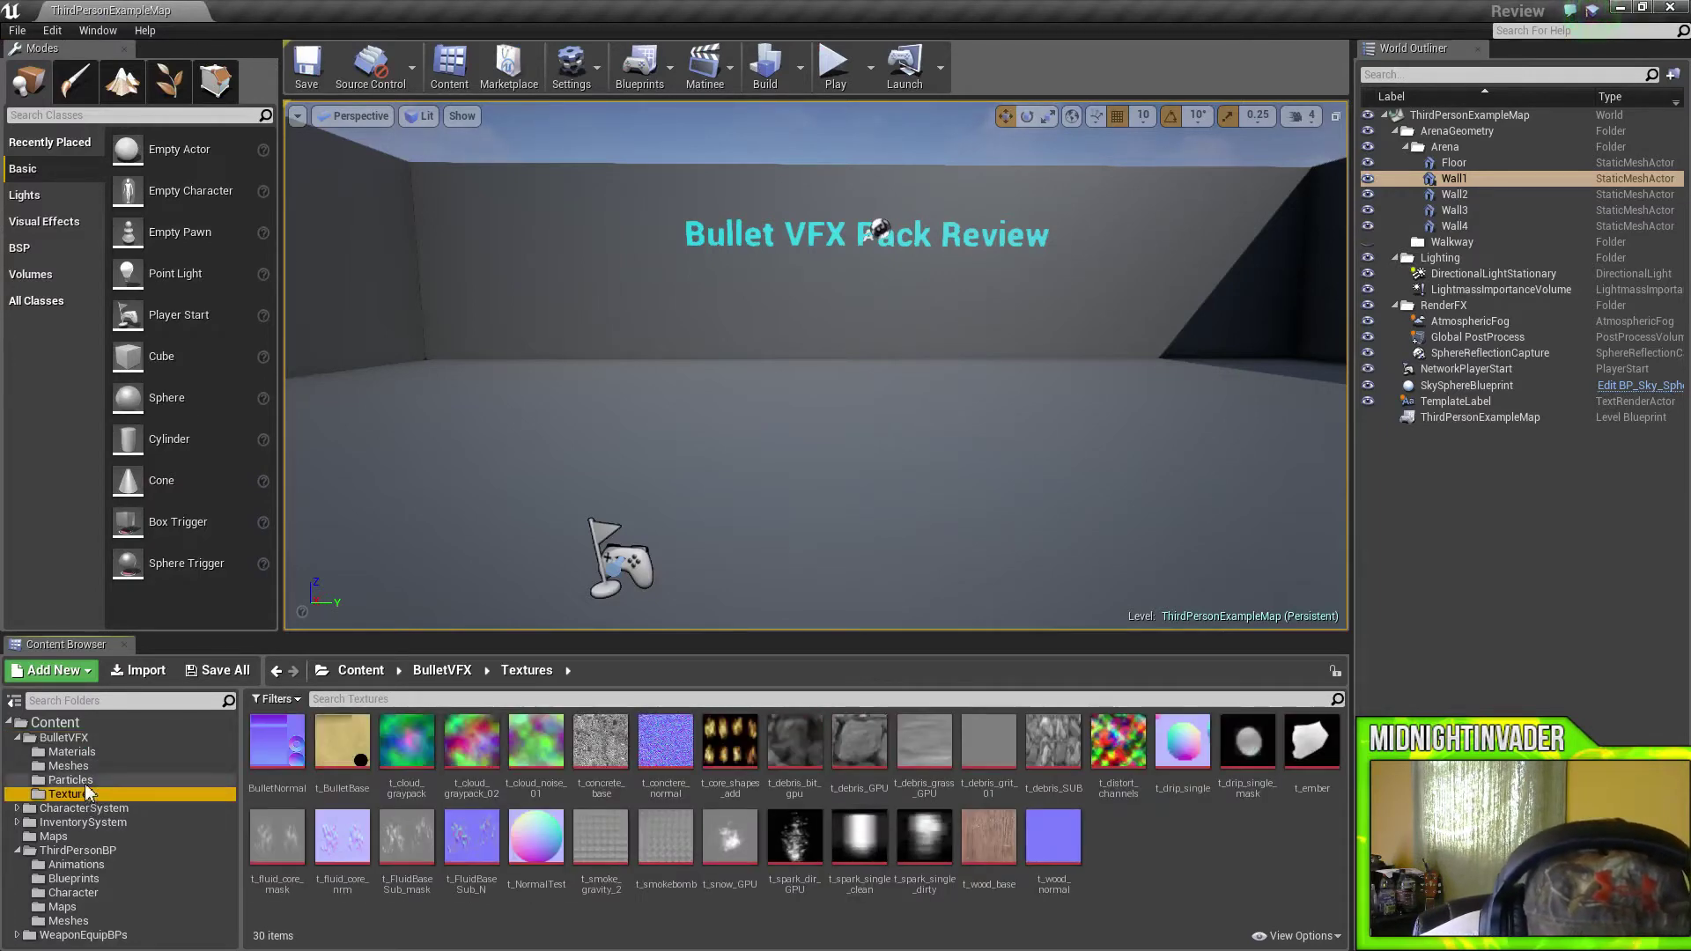
left_click(88, 780)
left_click(91, 766)
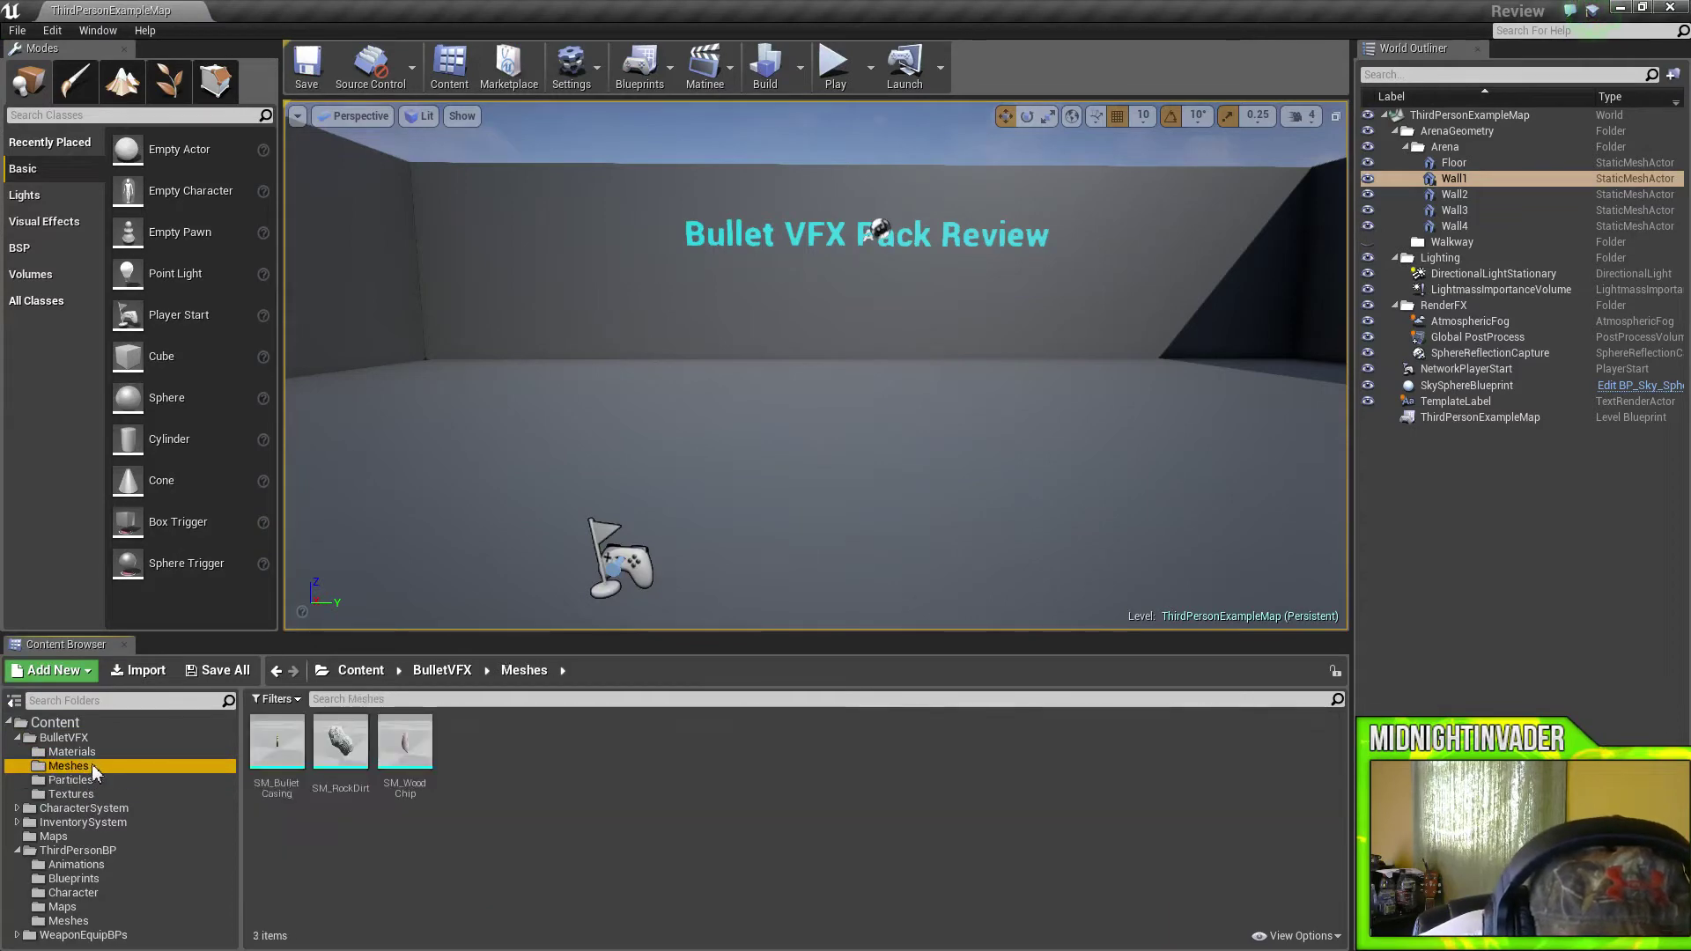
left_click(92, 757)
left_click(92, 741)
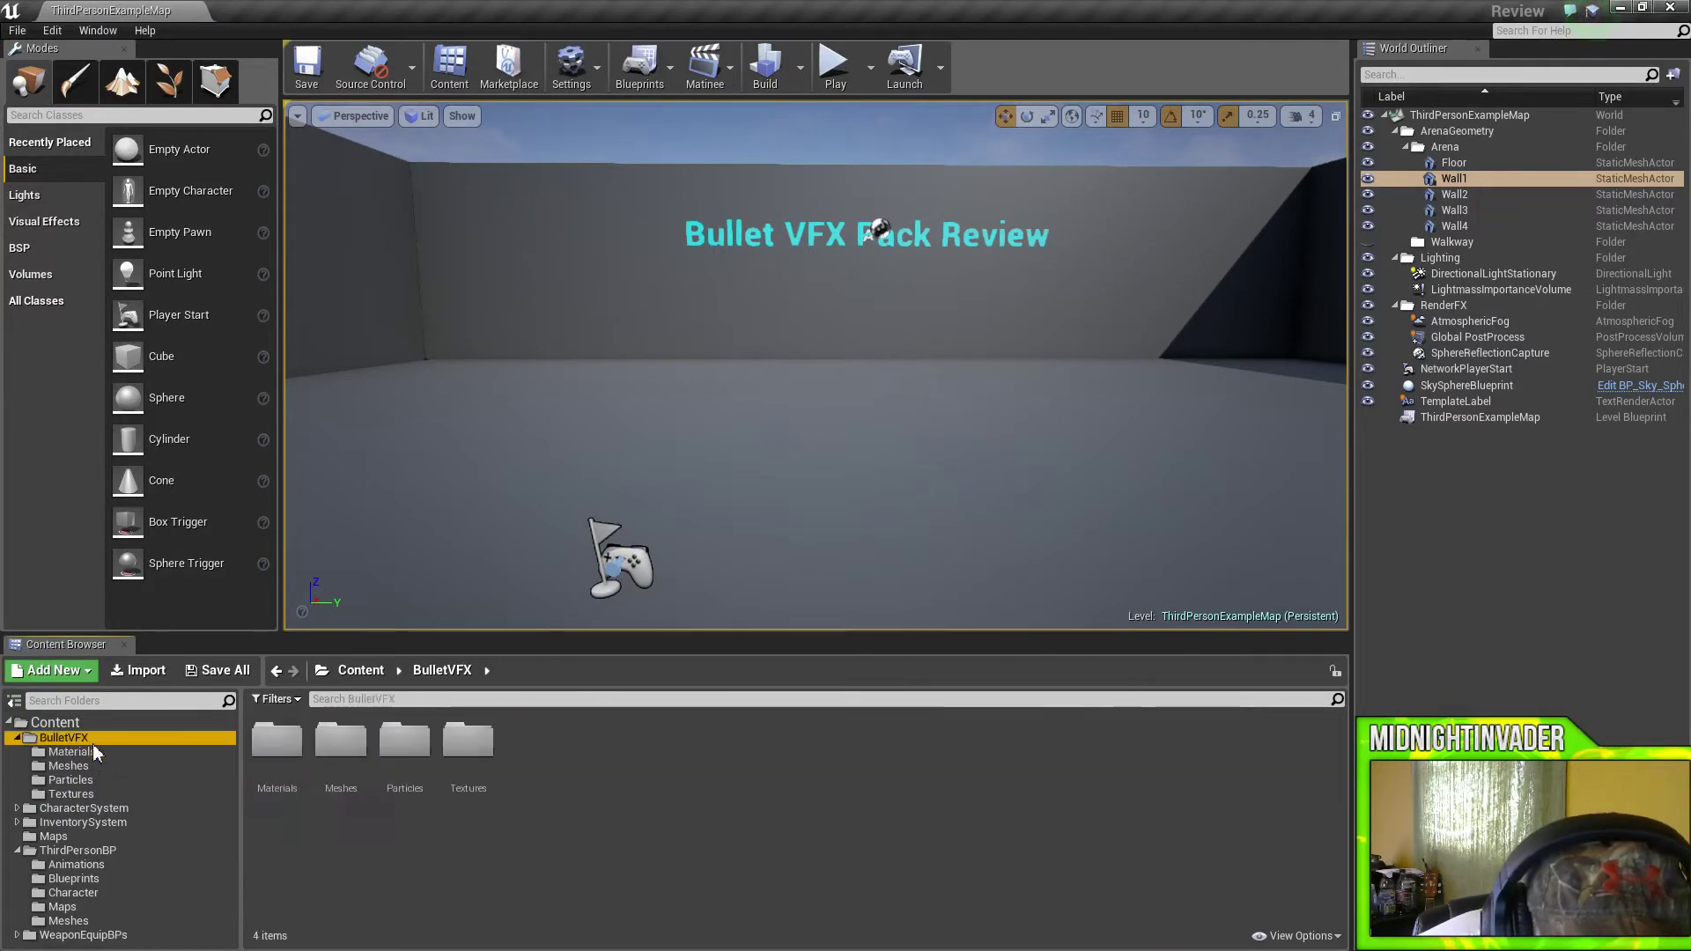
left_click(82, 792)
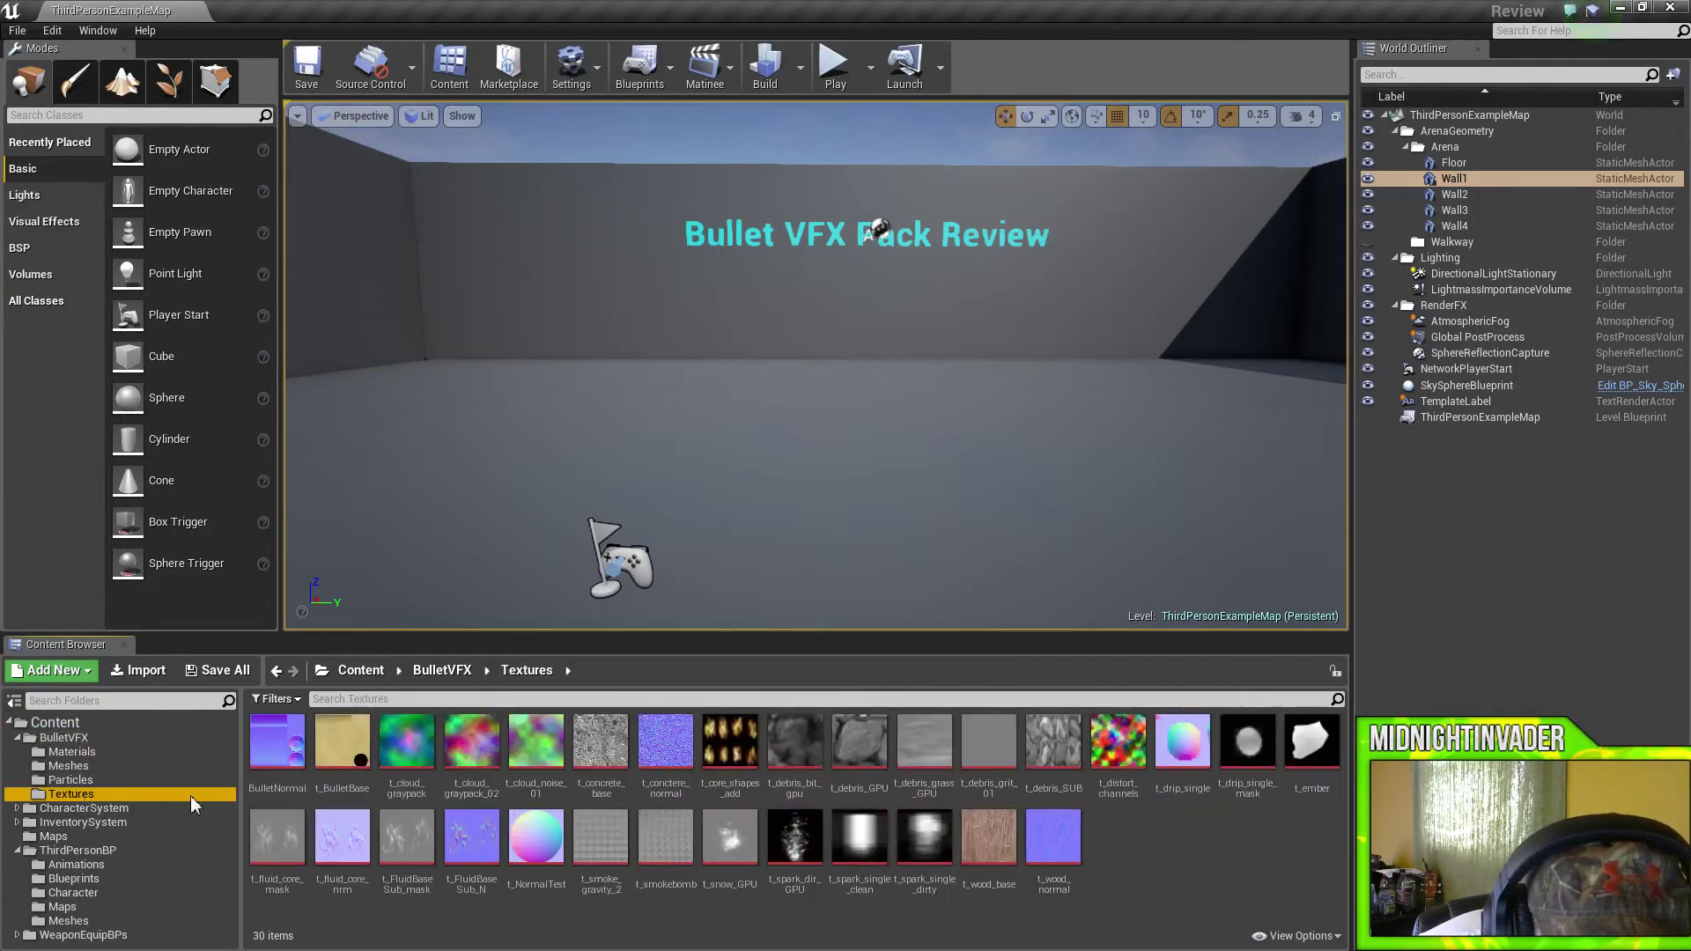
left_click(127, 780)
Step: Preview VFX_Eject_bullet in Cascade, check its emitter menu, then open VFX_Eject_bullet_loop
double_click(275, 770)
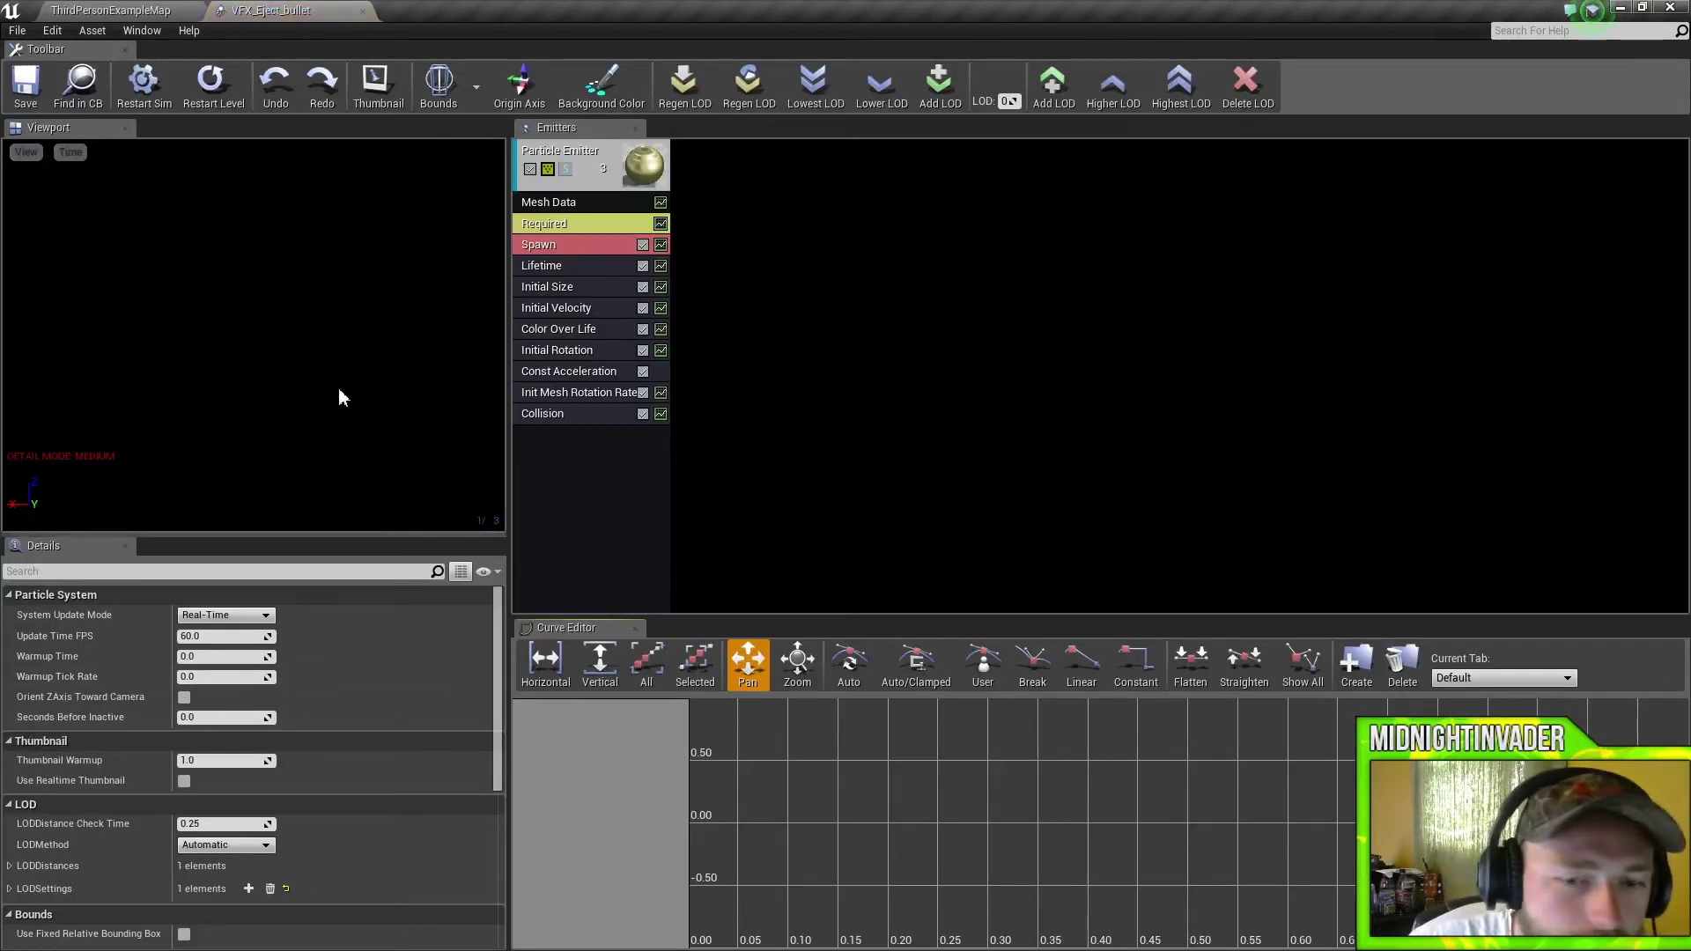
right_click(927, 428)
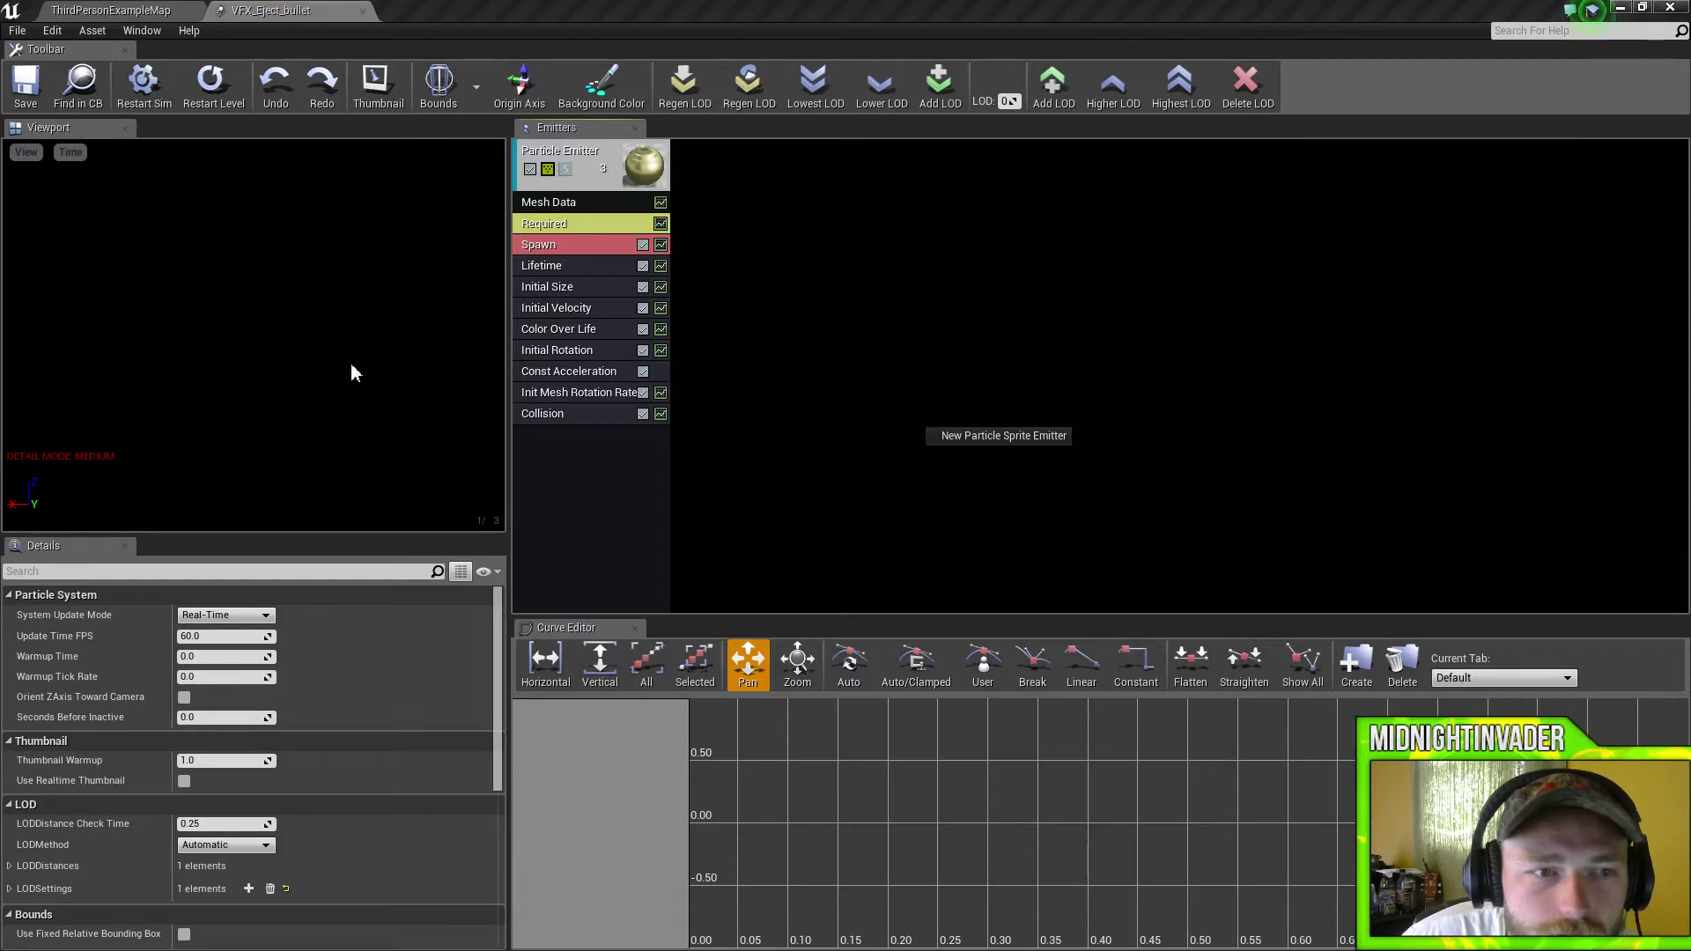
left_click(361, 11)
double_click(343, 766)
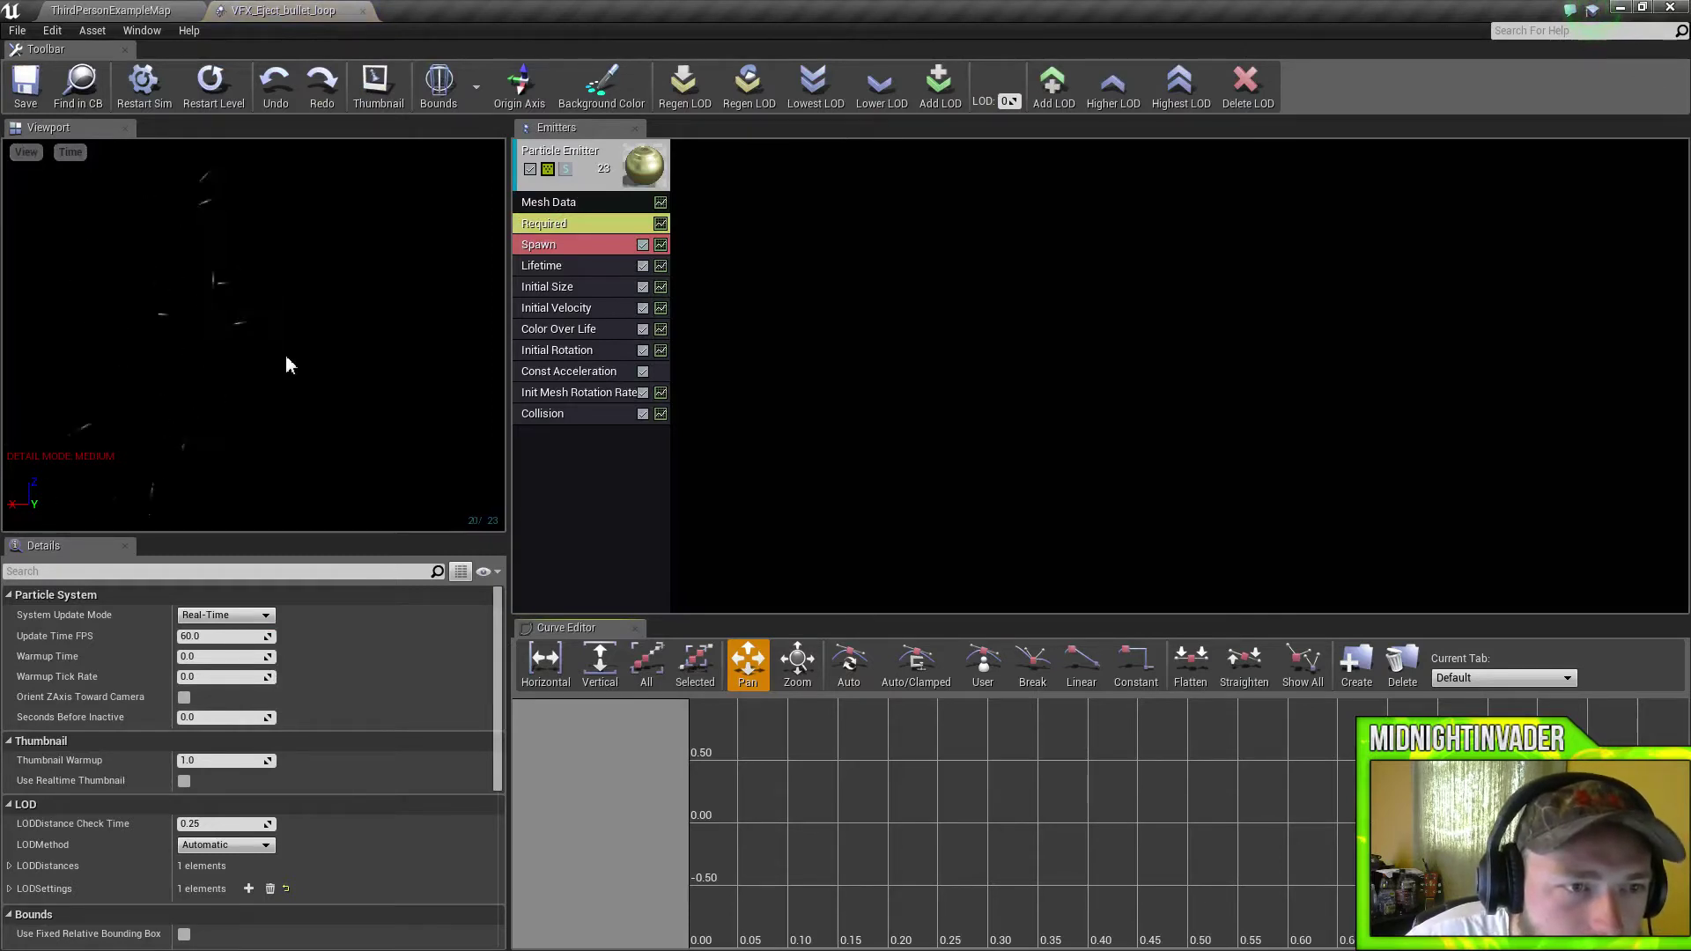
Step: Close VFX_Eject_bullet_loop and preview VFX_Impact_Concrete in Cascade
left_click(362, 10)
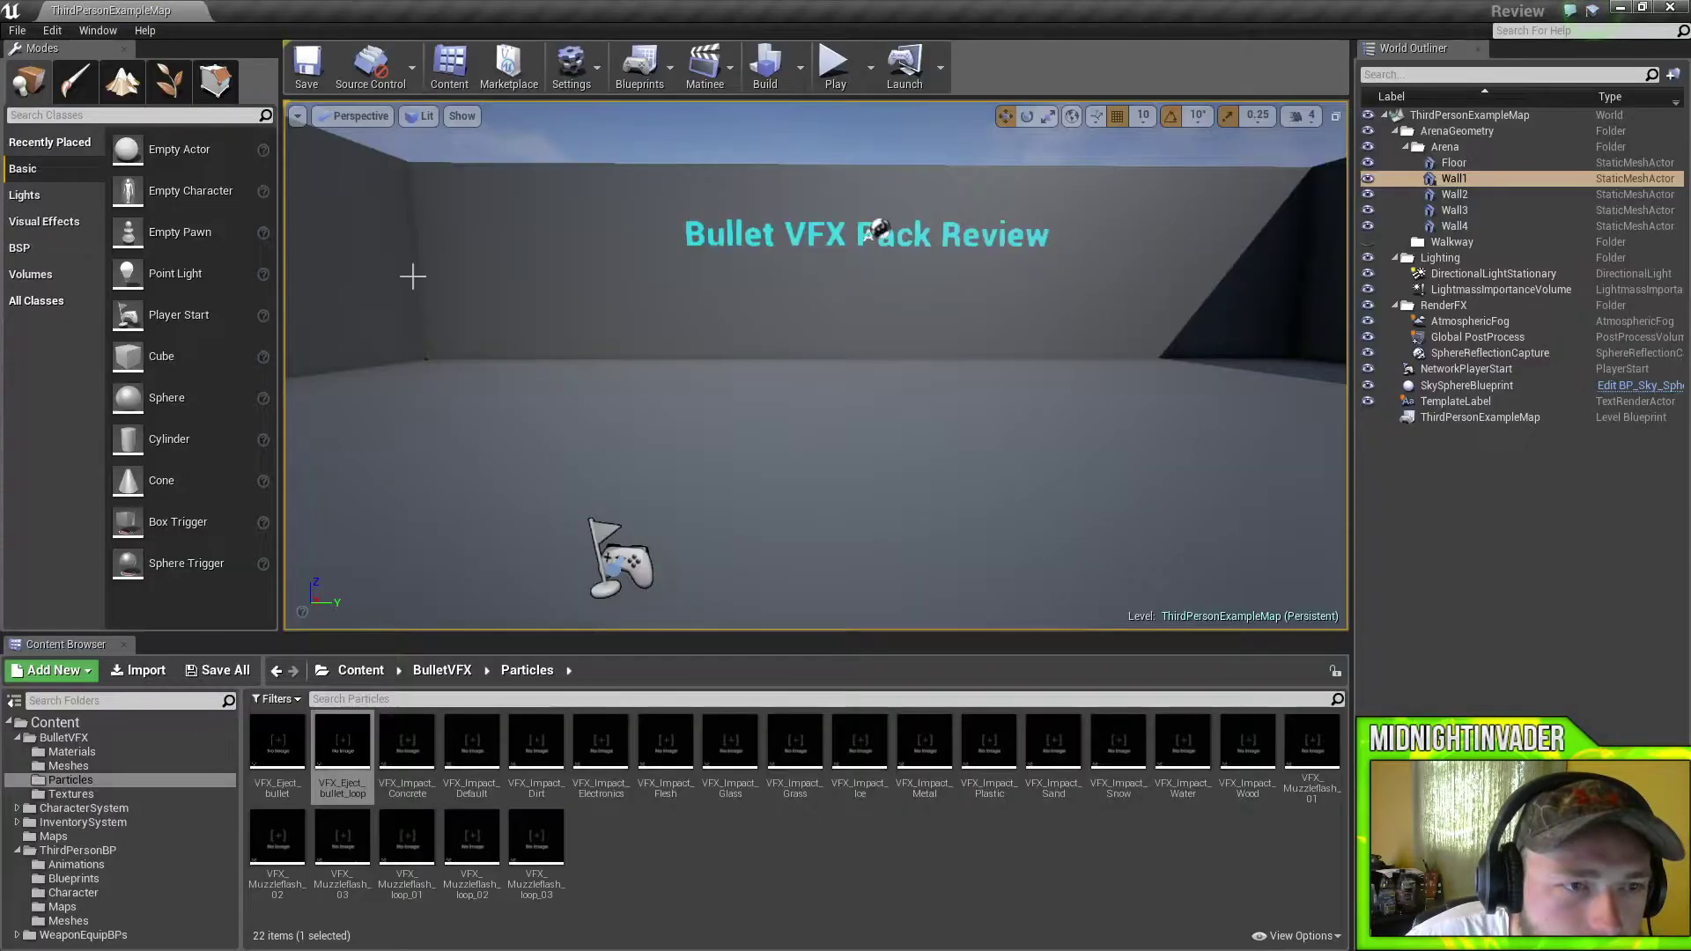
double_click(412, 747)
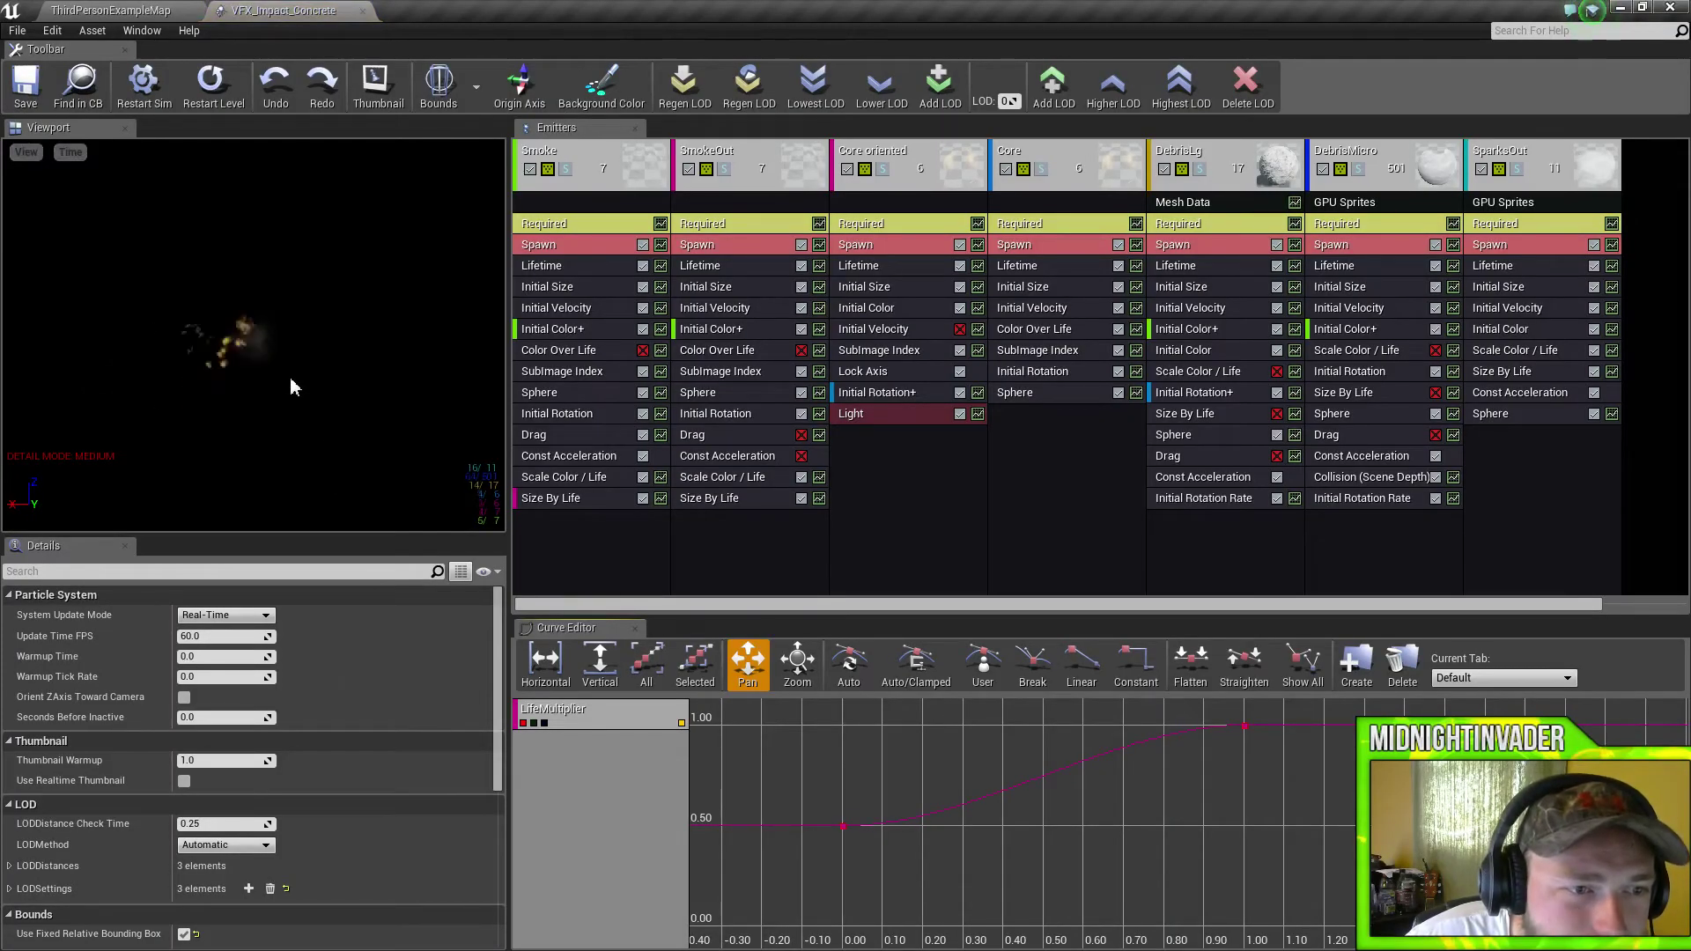
left_click(360, 10)
Step: Preview VFX_Impact_Default and VFX_Impact_Dirt in Cascade, closing each afterwards
left_click(472, 748)
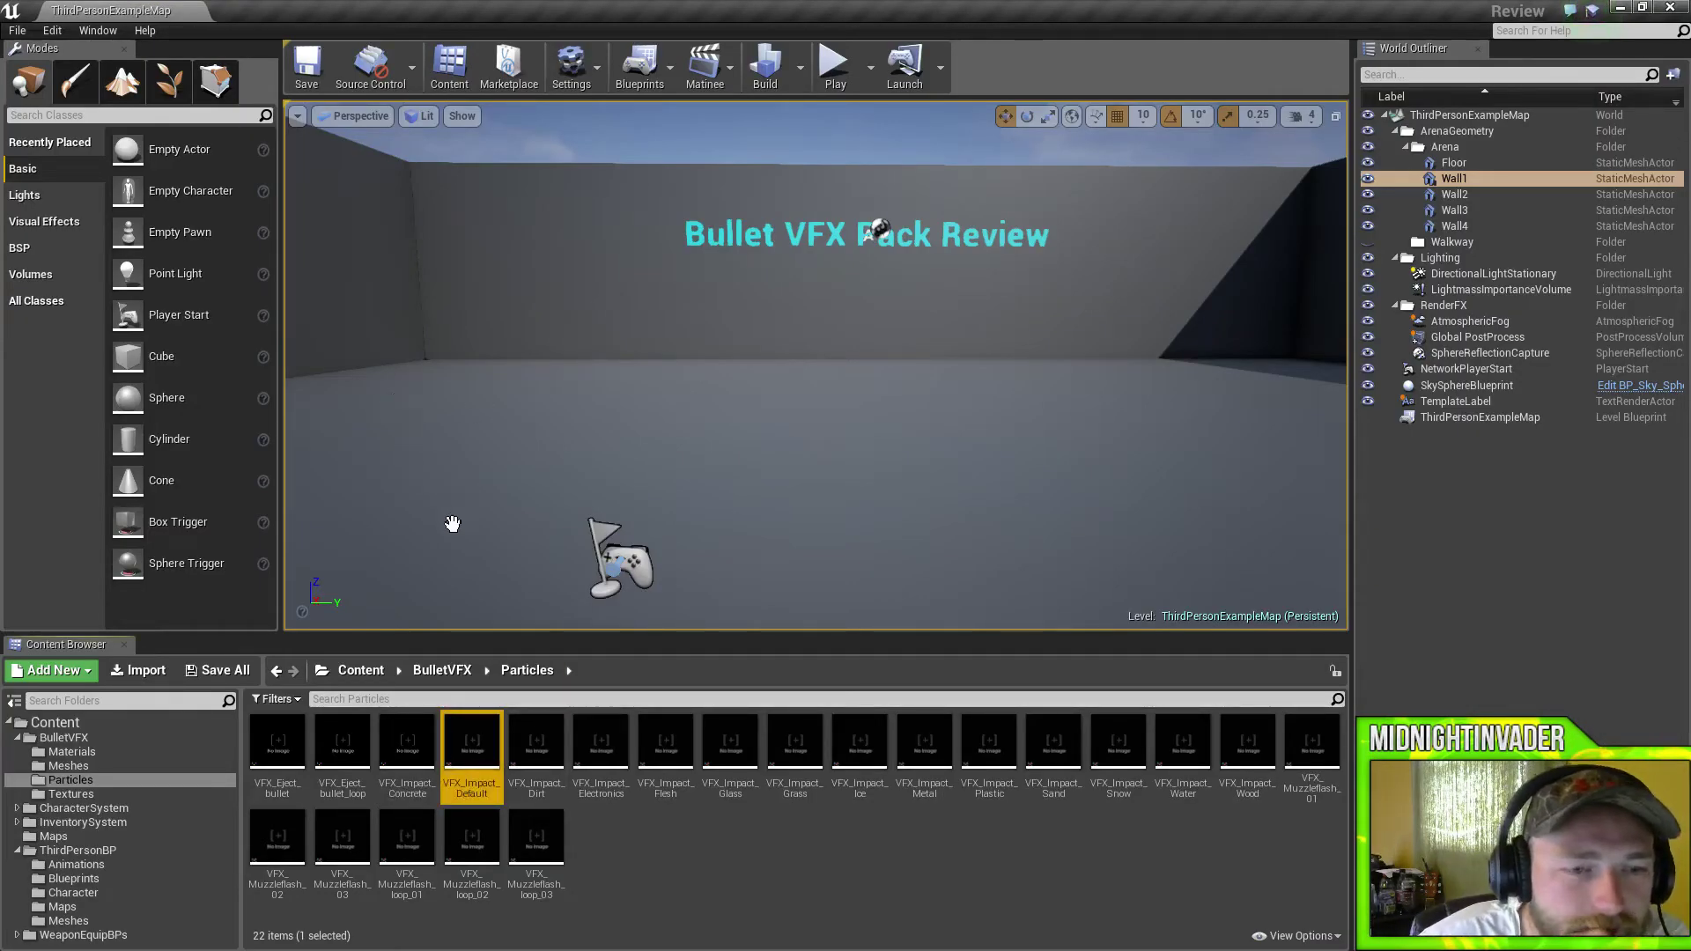
key("Return")
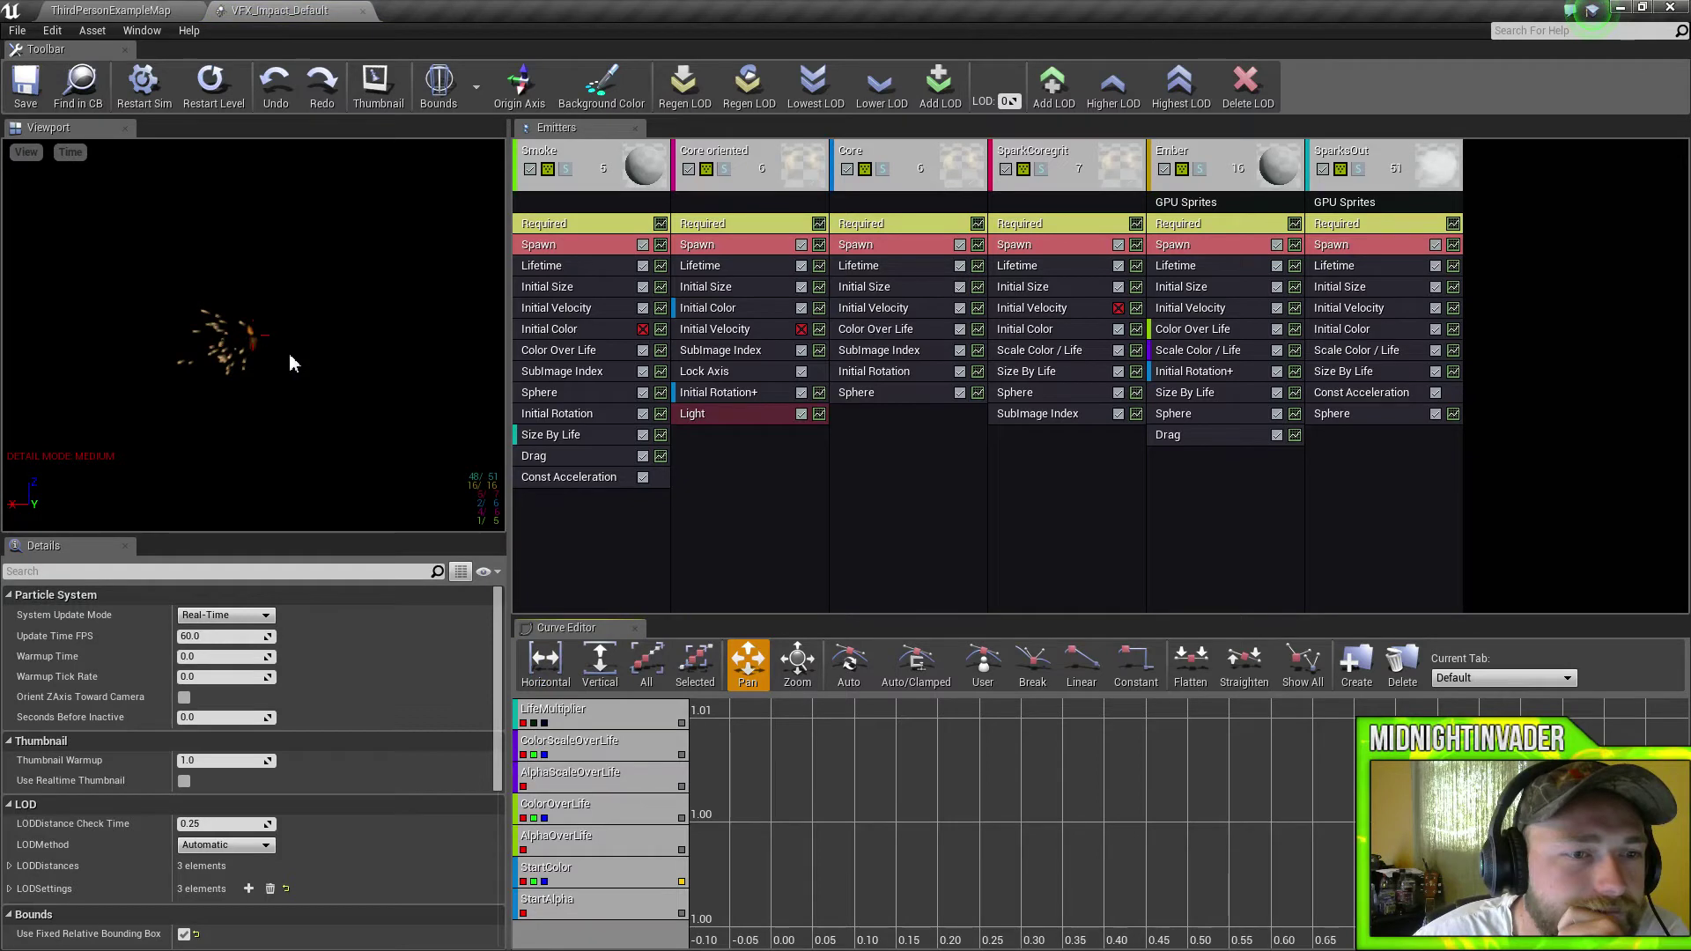
left_click(361, 12)
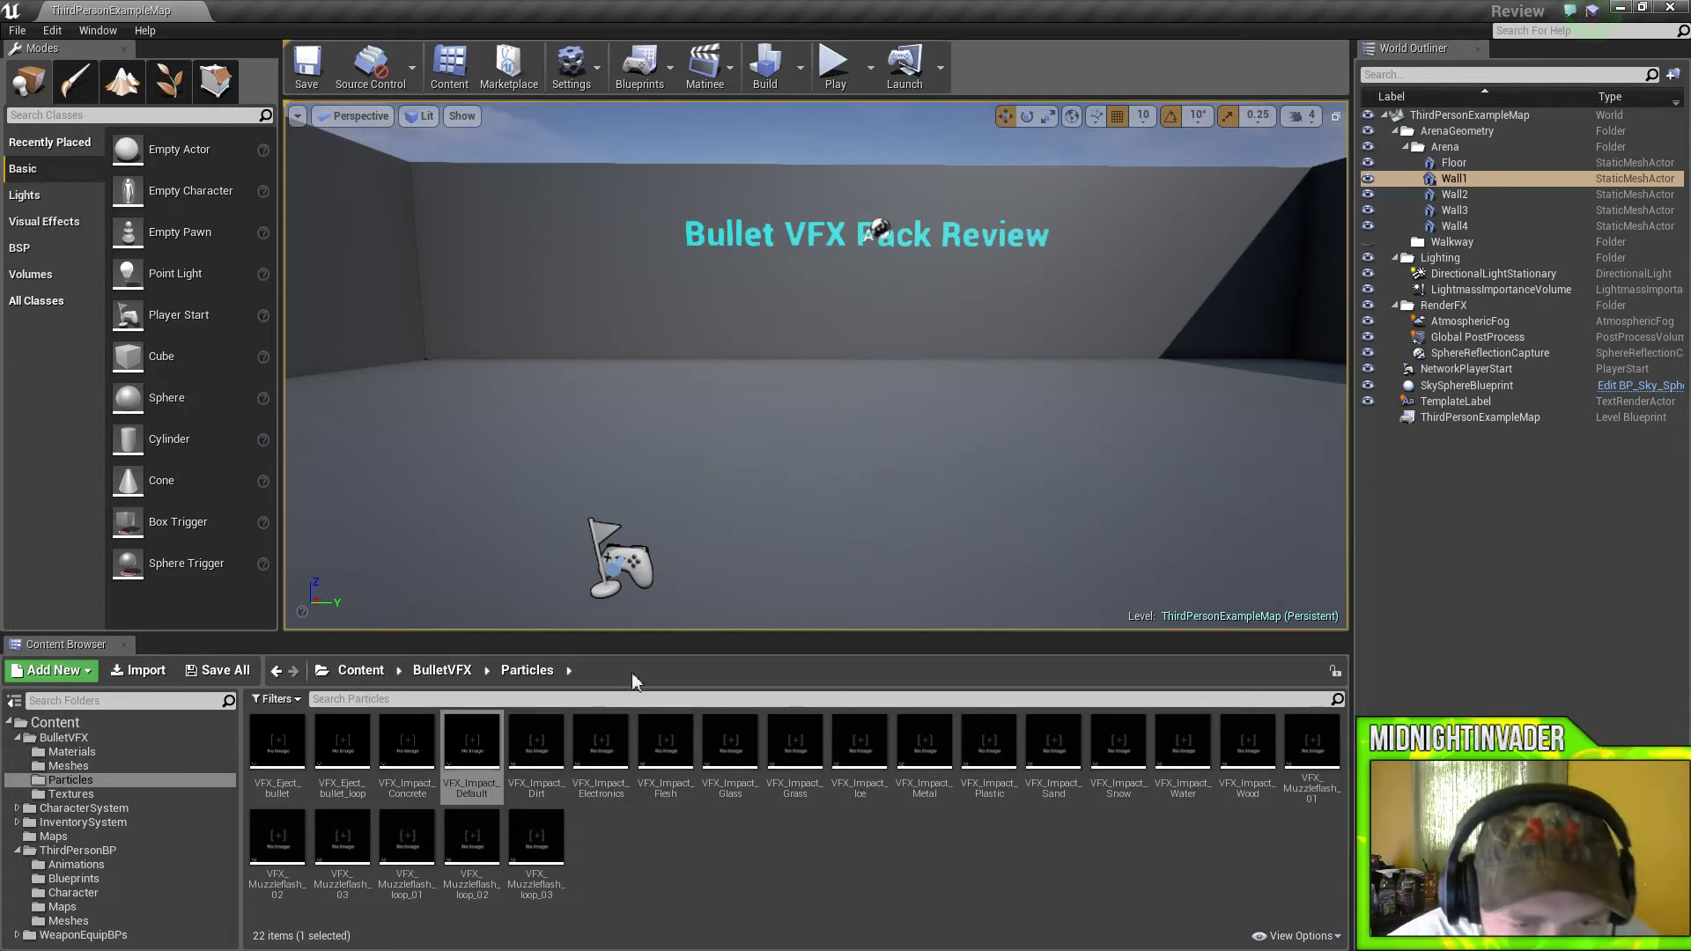
left_click(522, 731)
double_click(520, 722)
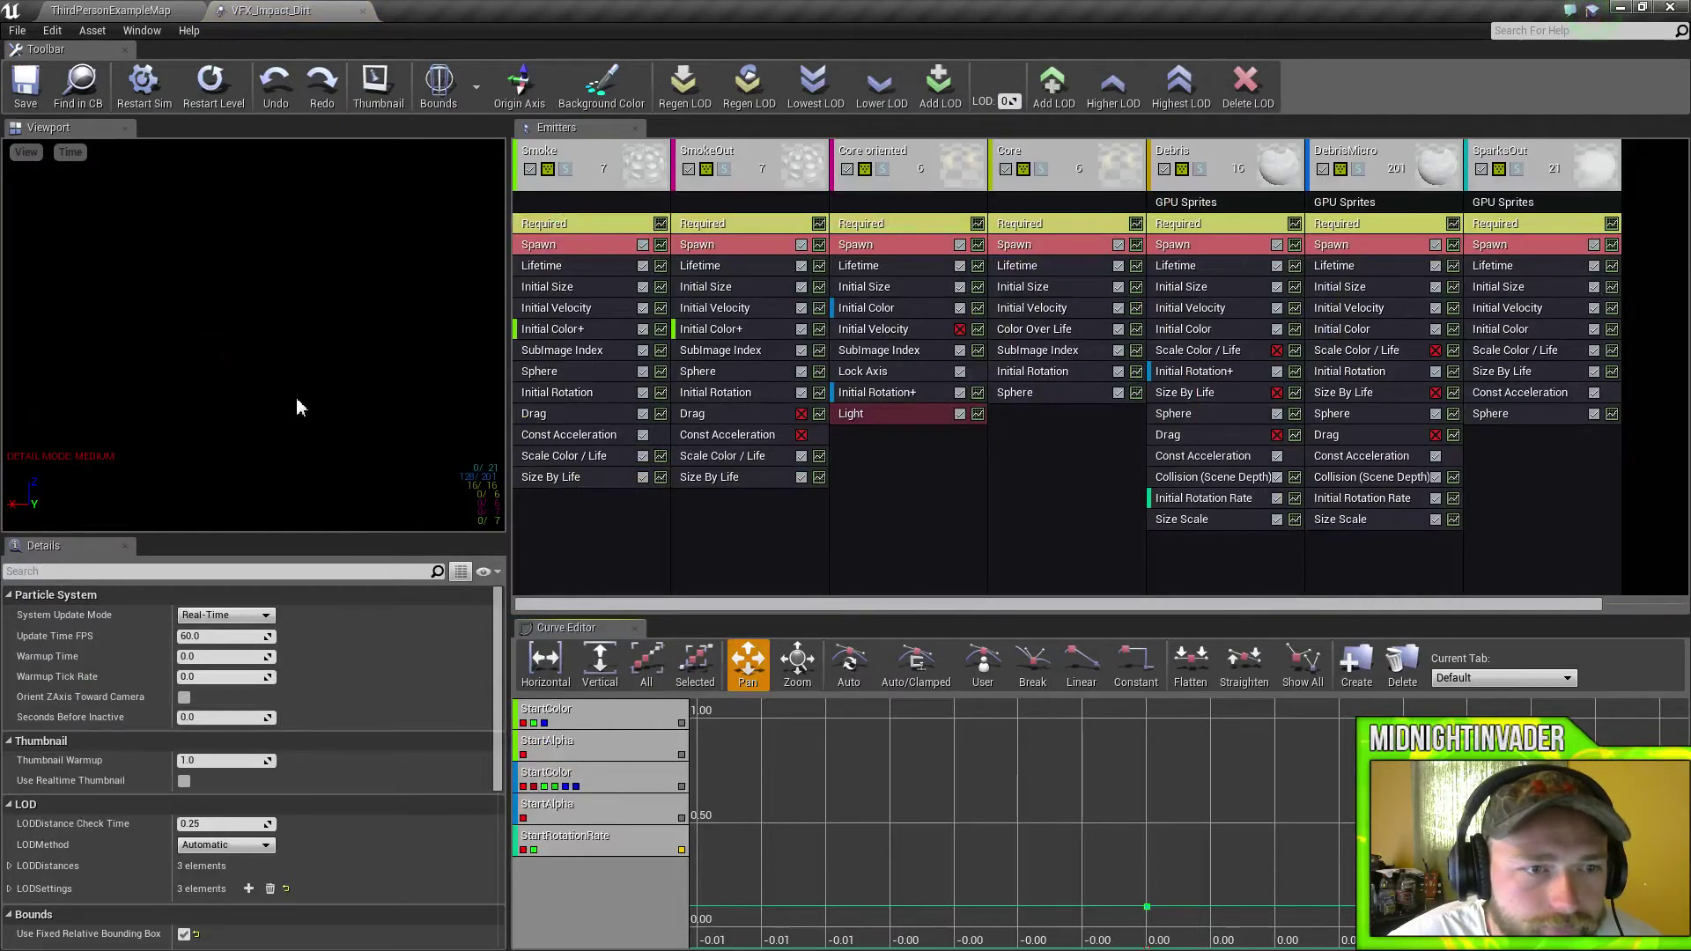
left_click(362, 11)
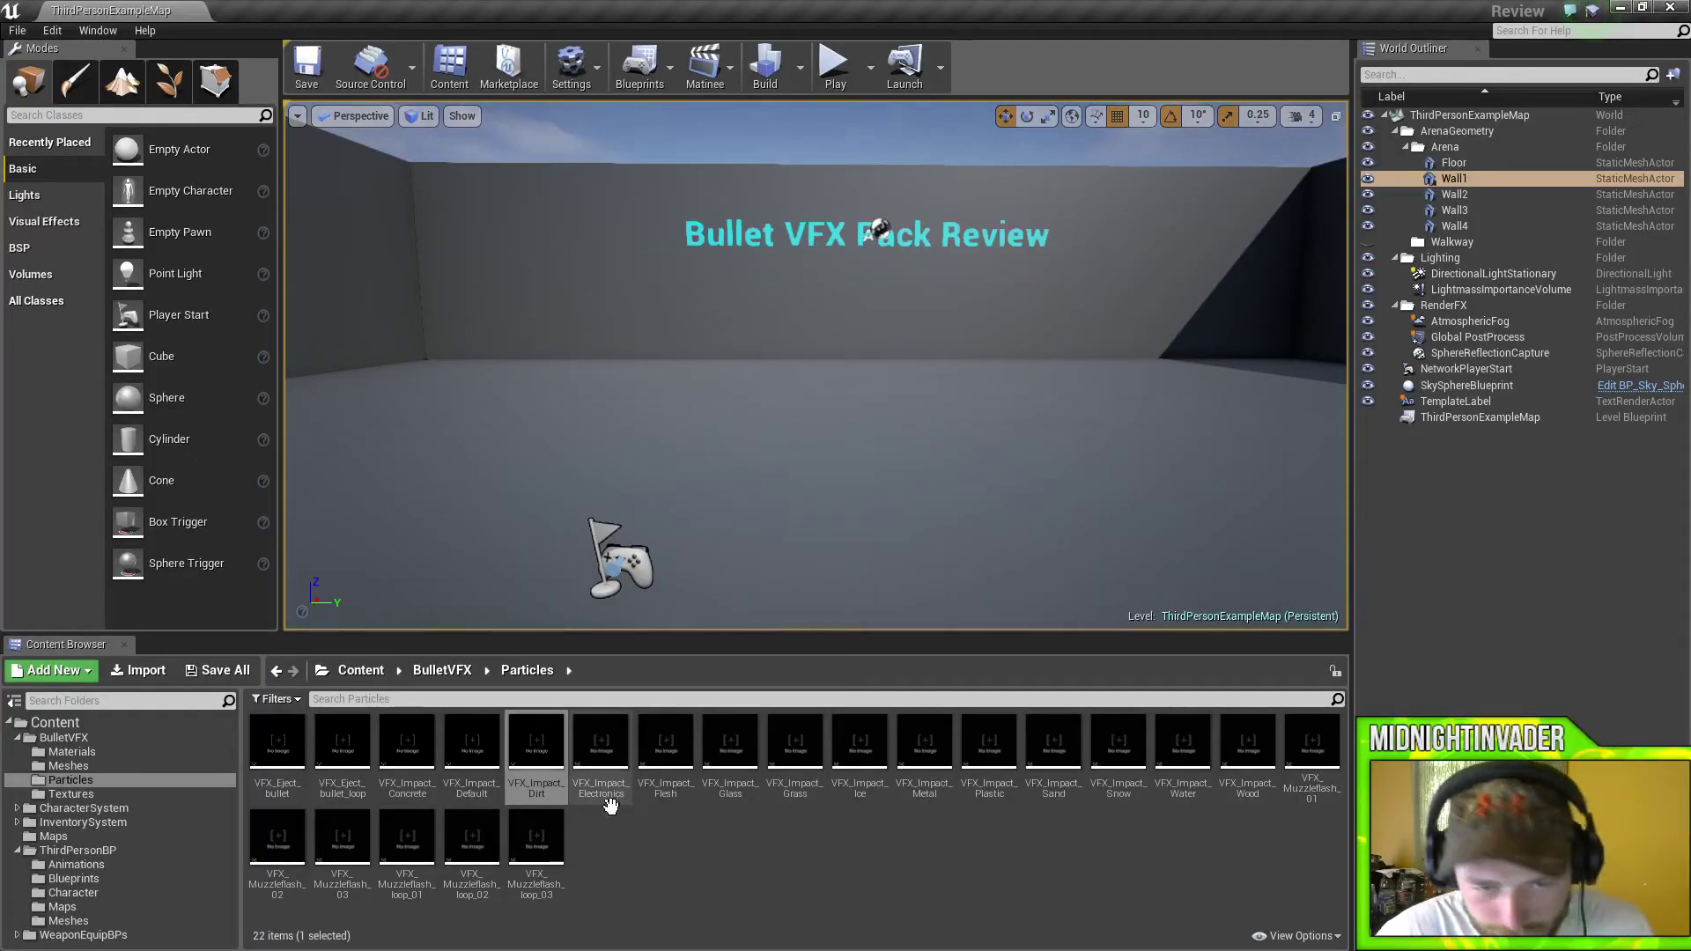
Step: Open VFX_Impact_Electronics in Cascade, replay its burst with Restart Level, then close it
double_click(602, 749)
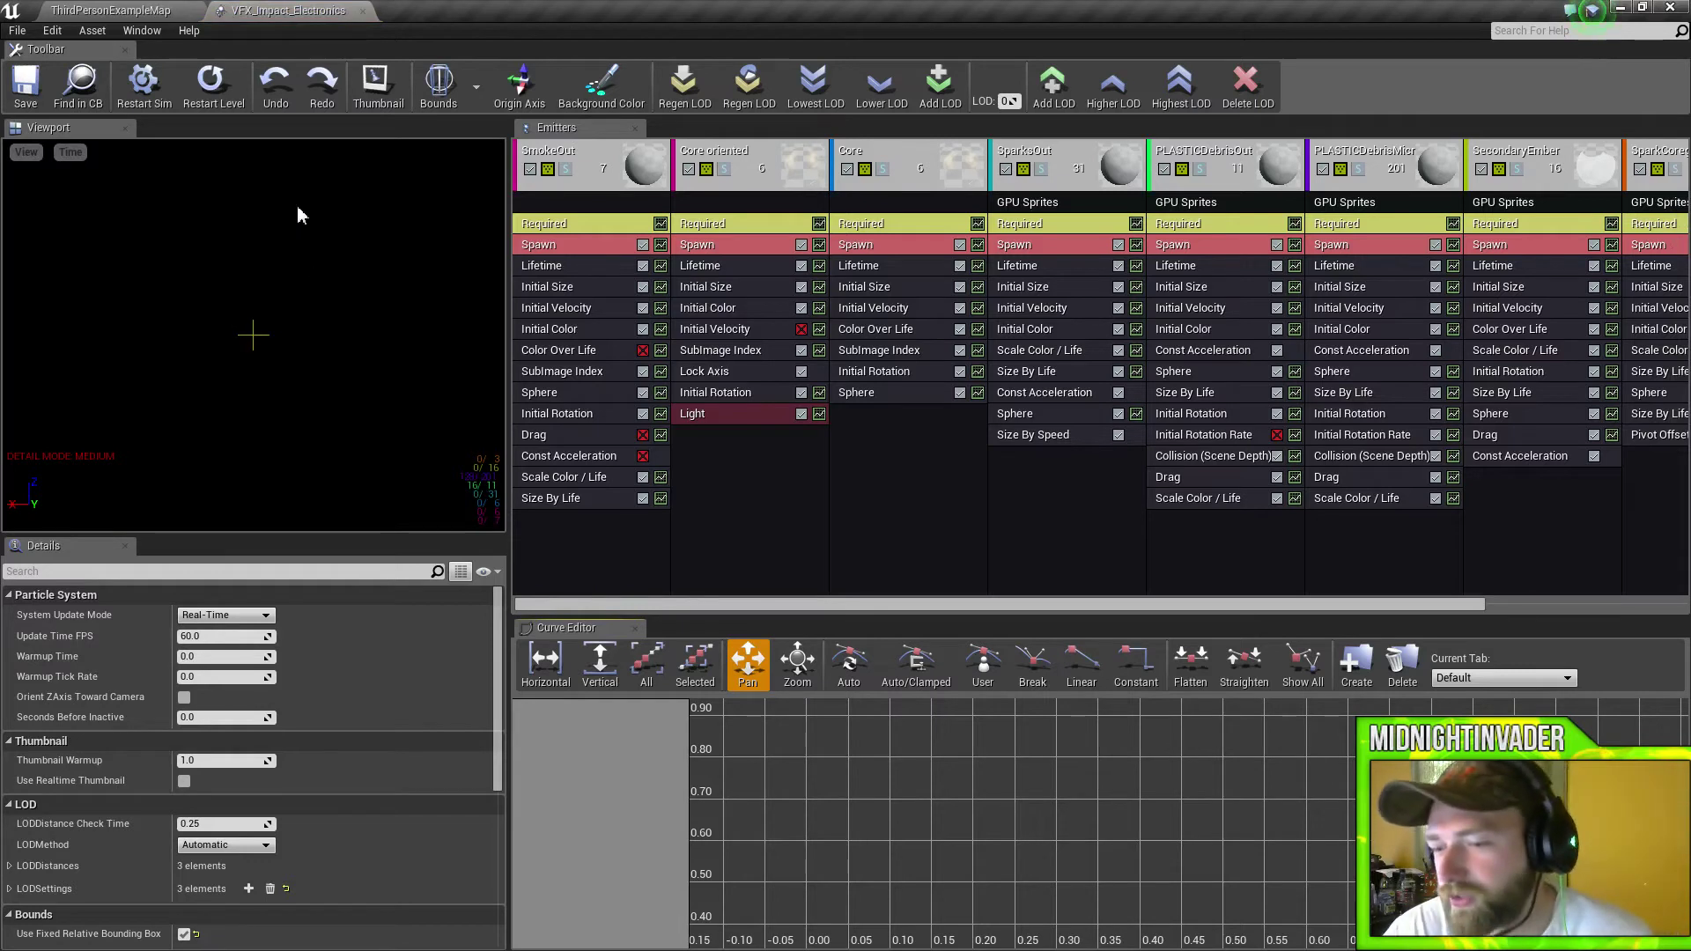
left_click(211, 84)
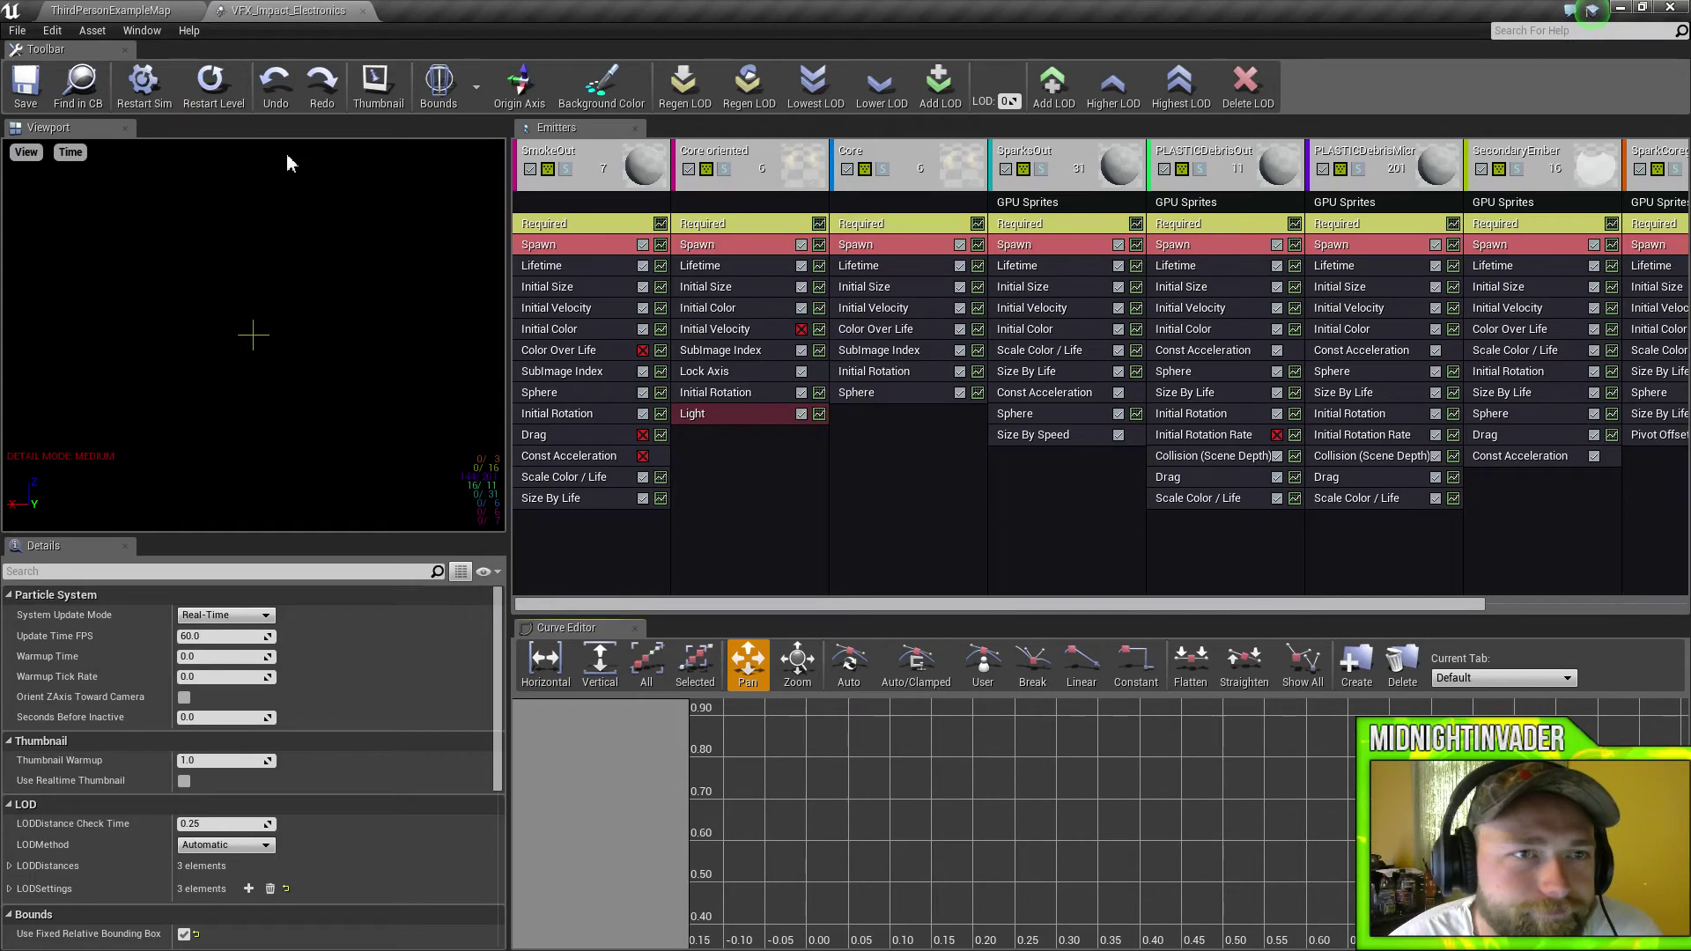
left_click(370, 11)
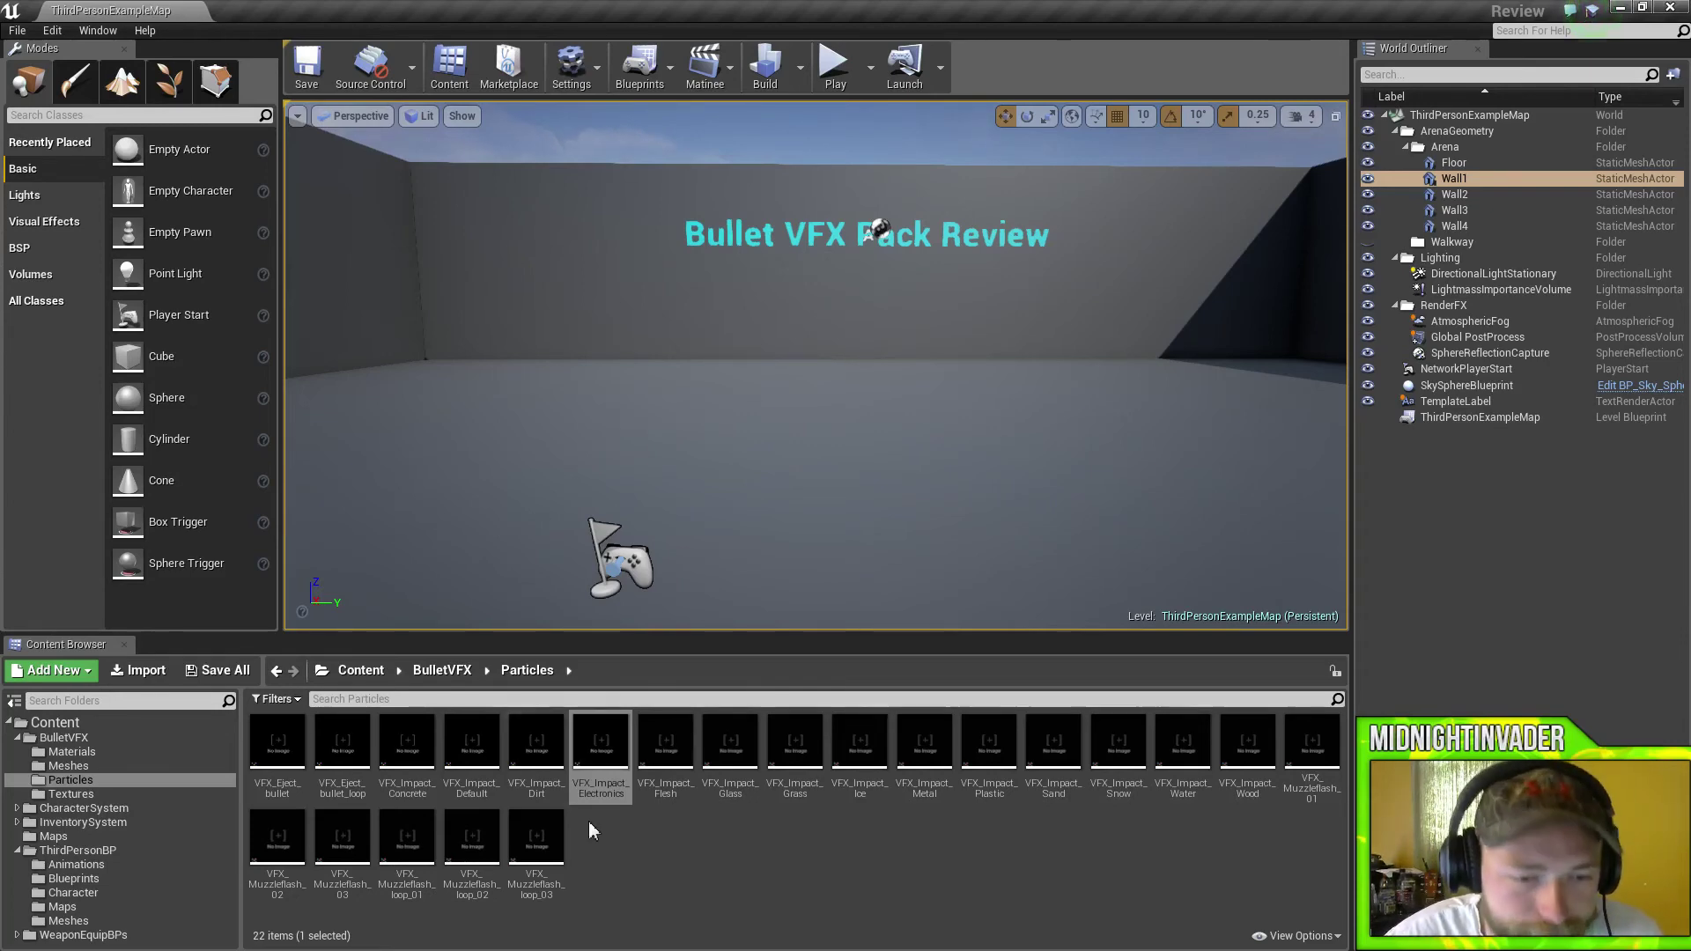
Step: Open VFX_Muzzleflash_01 in Cascade to inspect its Smoke, Core and SparksDot emitters
double_click(1311, 753)
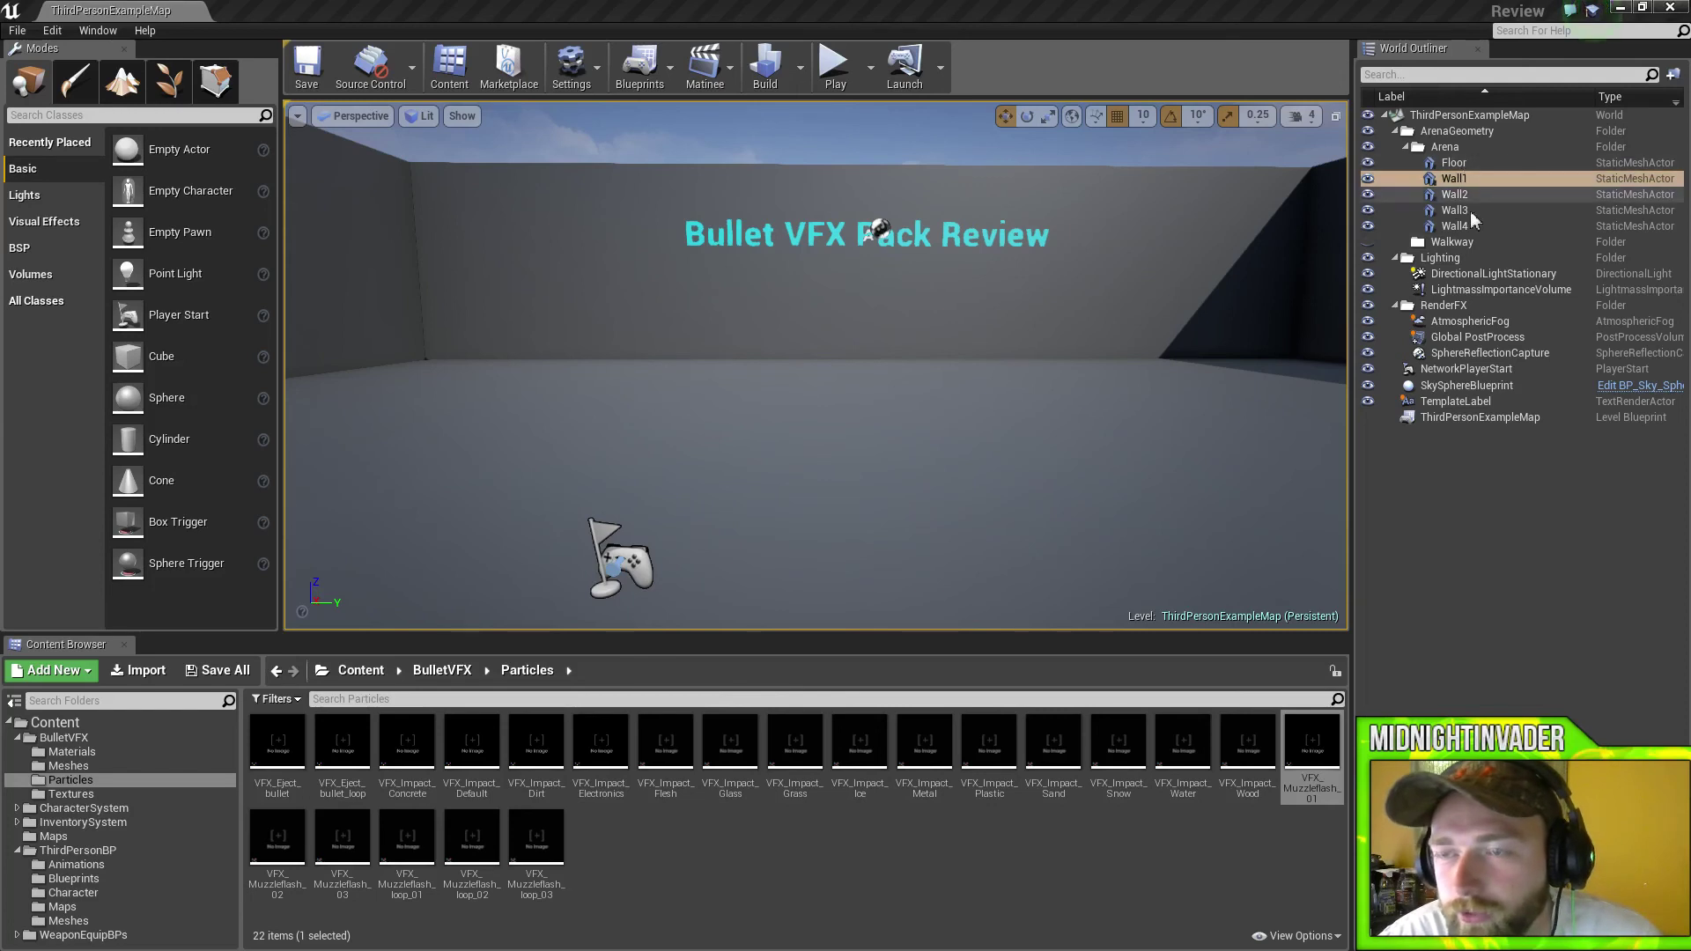
Step: Flip through the Materials, Textures, Meshes and Particles folders, finishing on BulletVFX
left_click(97, 753)
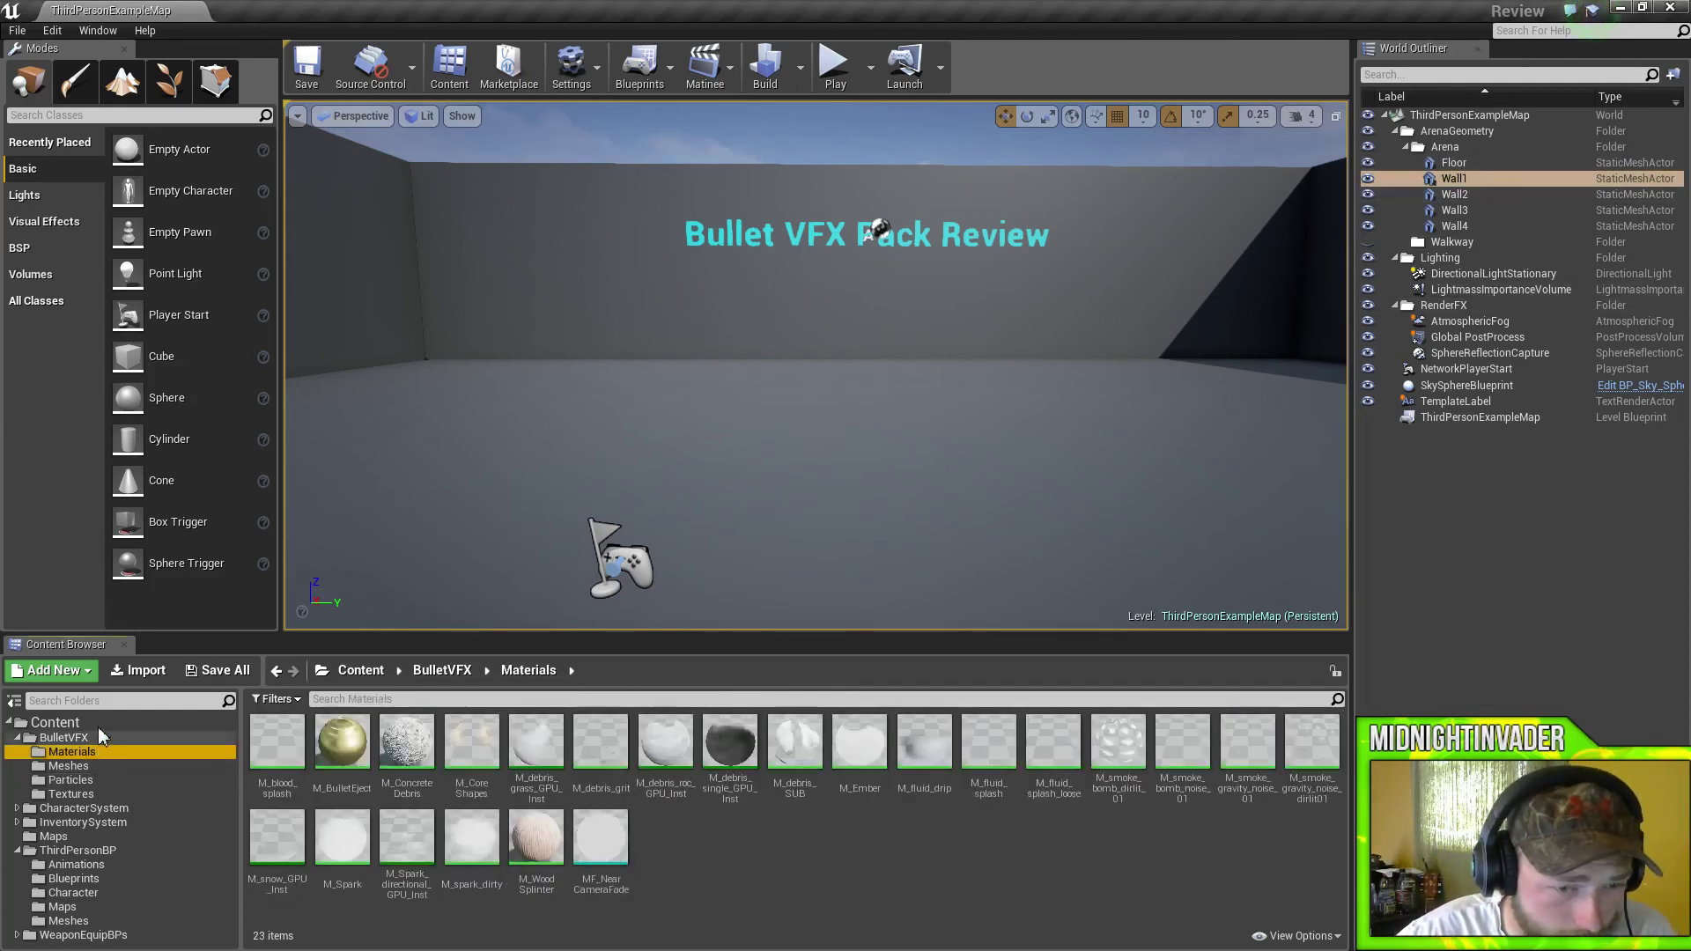
left_click(97, 735)
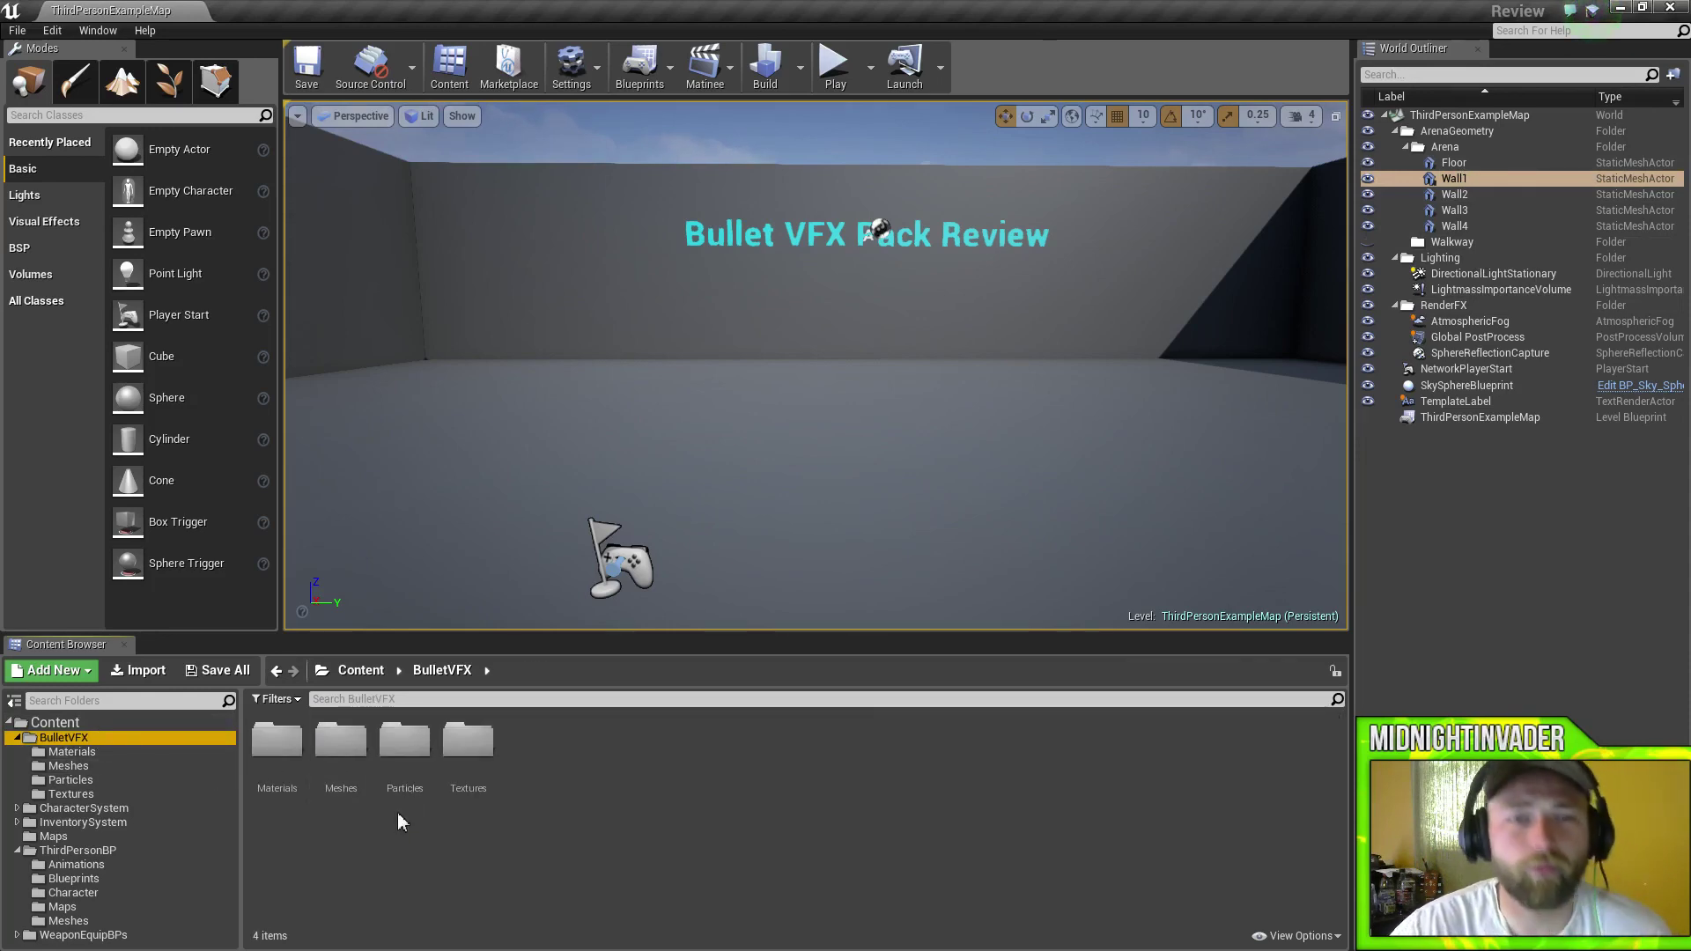
left_click(135, 798)
left_click(130, 768)
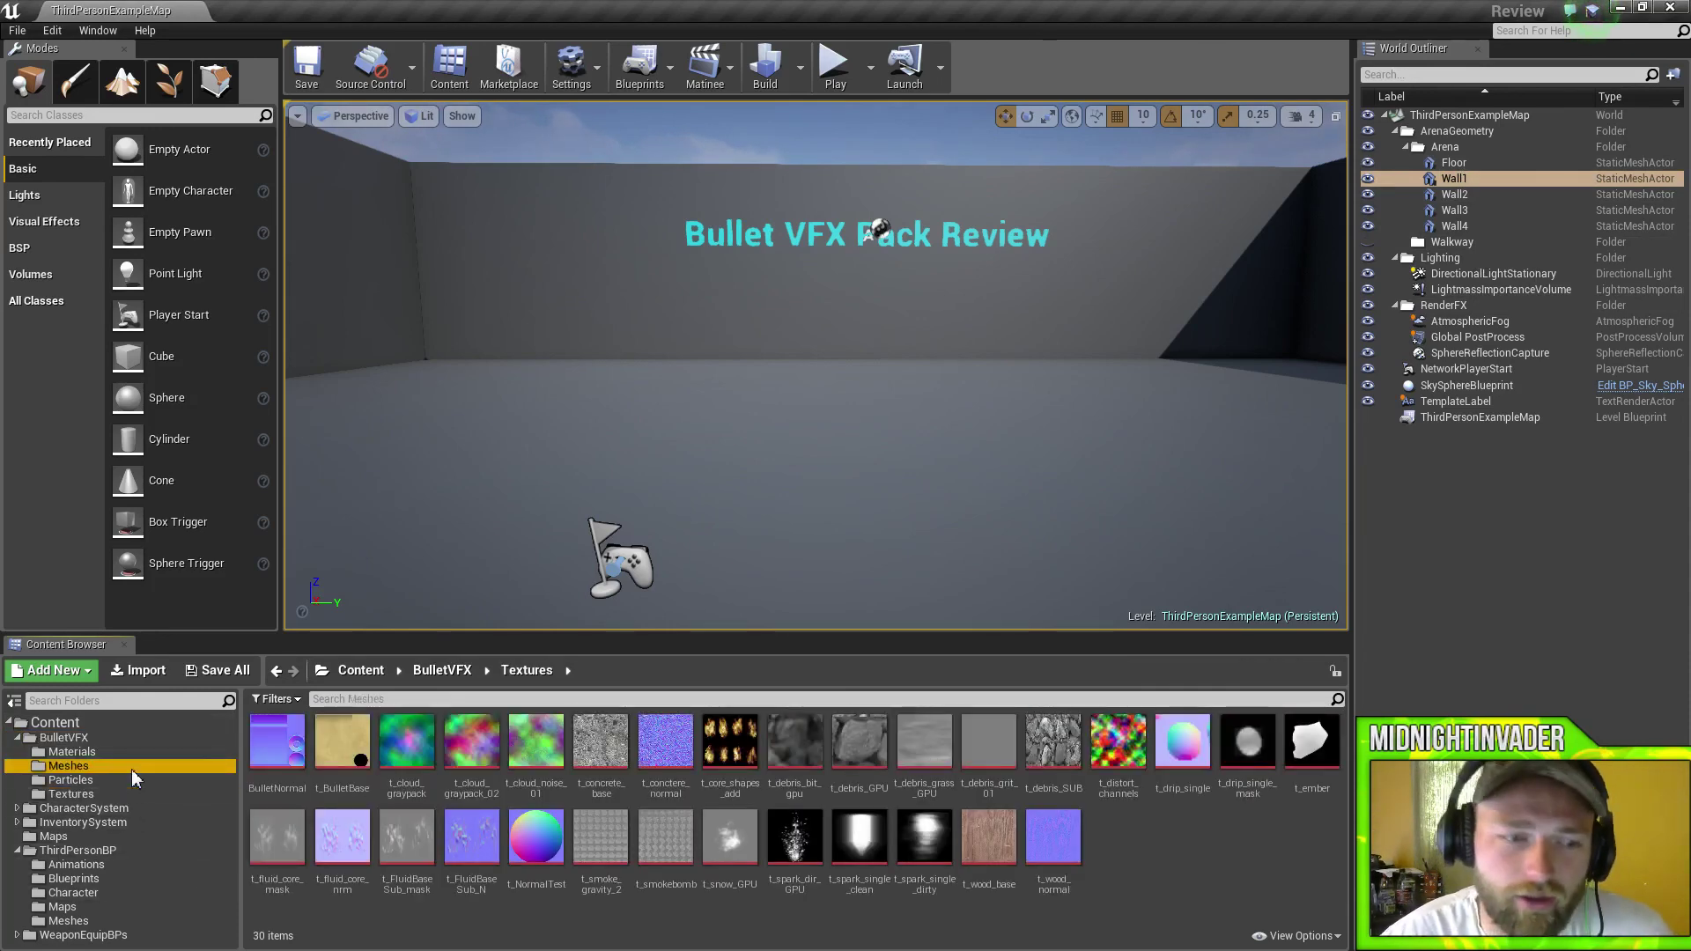
left_click(130, 779)
left_click(120, 753)
left_click(118, 741)
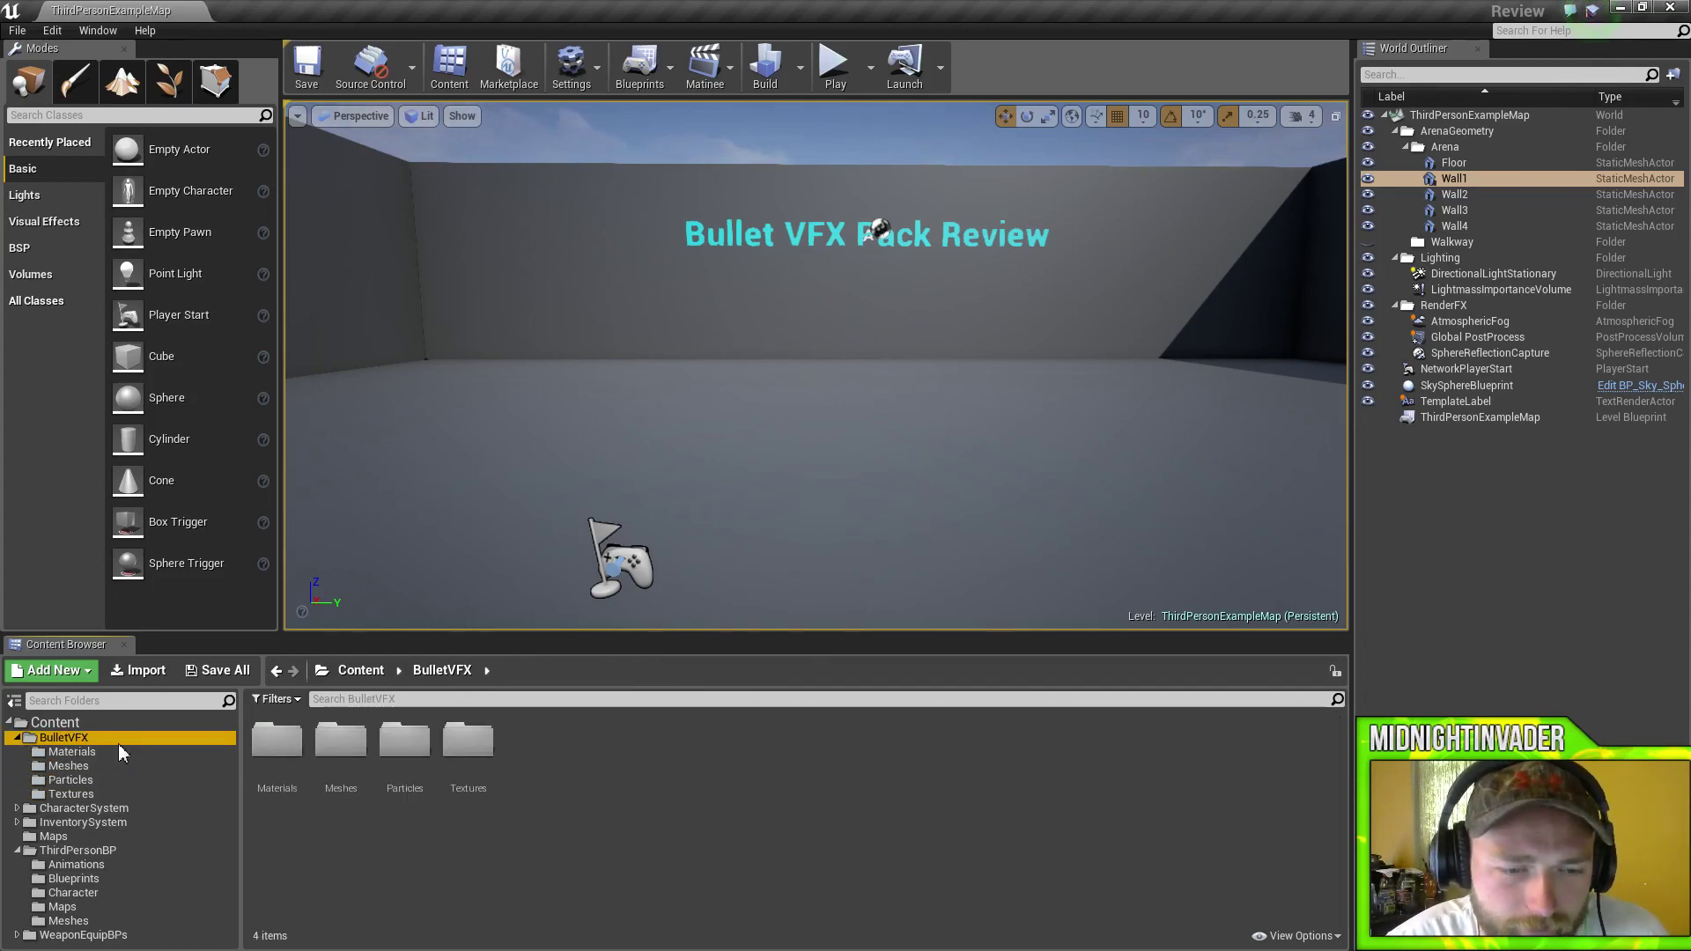